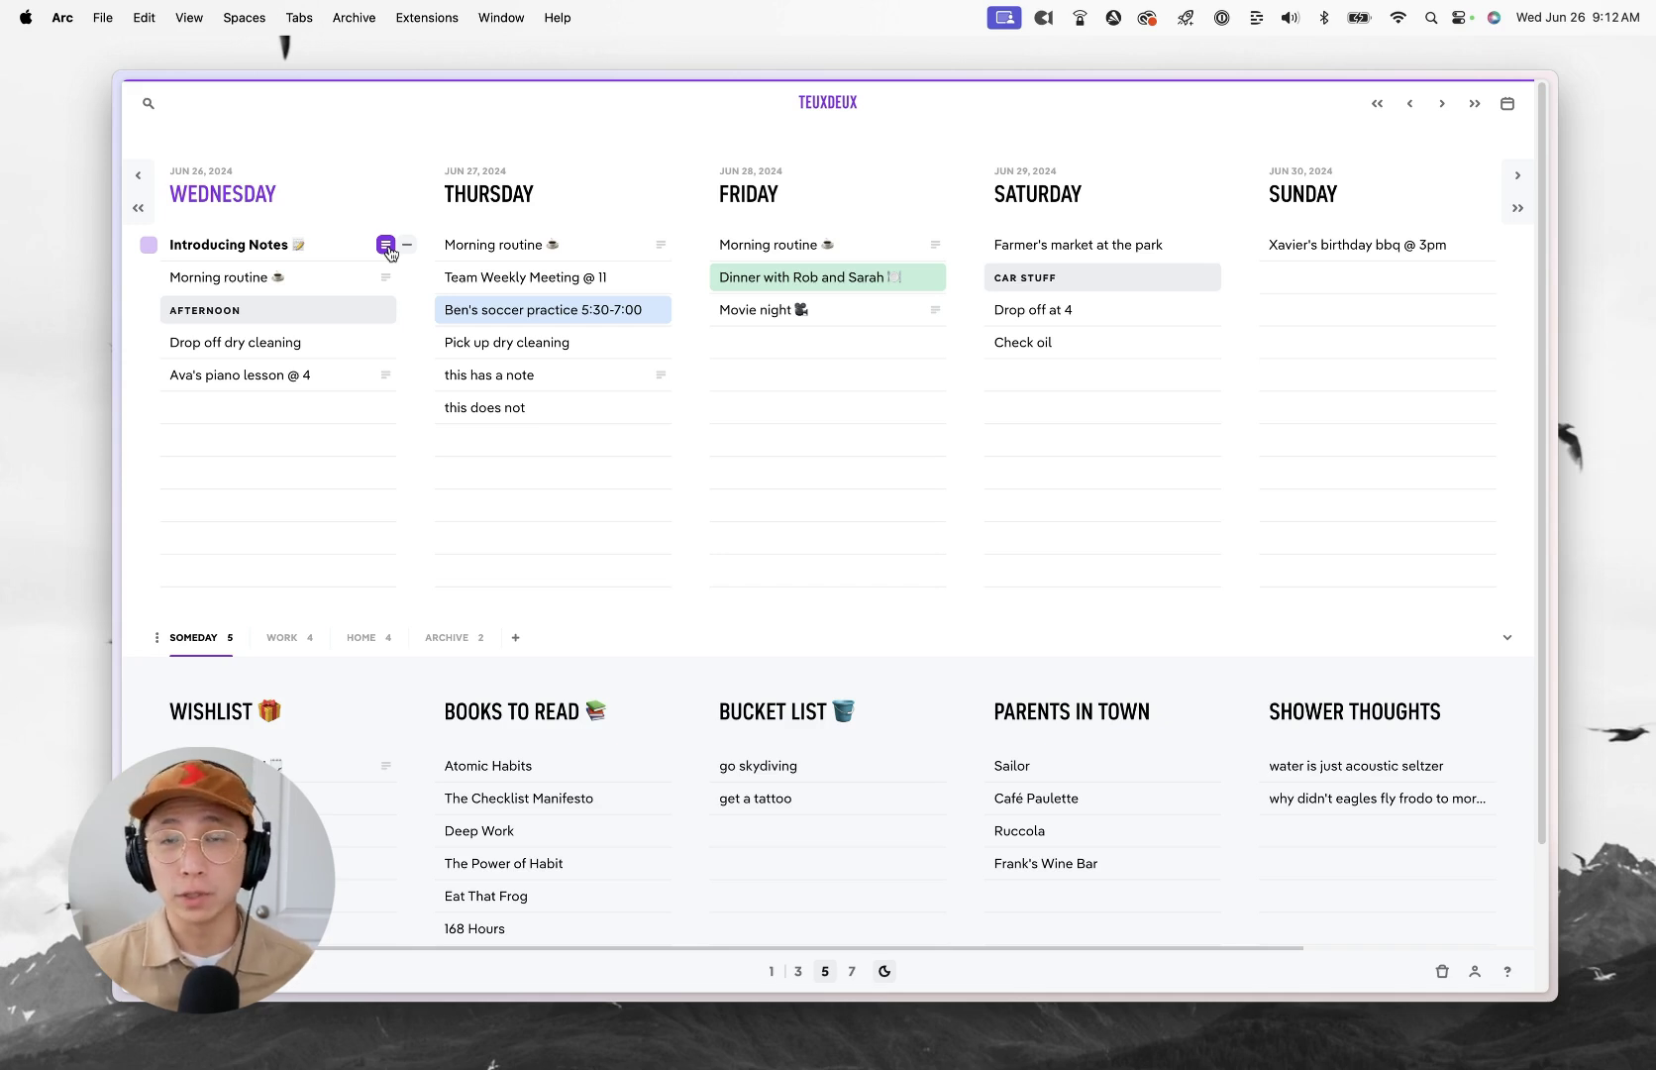
Step: Open the 'this has a note' note and link the phrase 'paste in links' to the pasted address
left_click(385, 245)
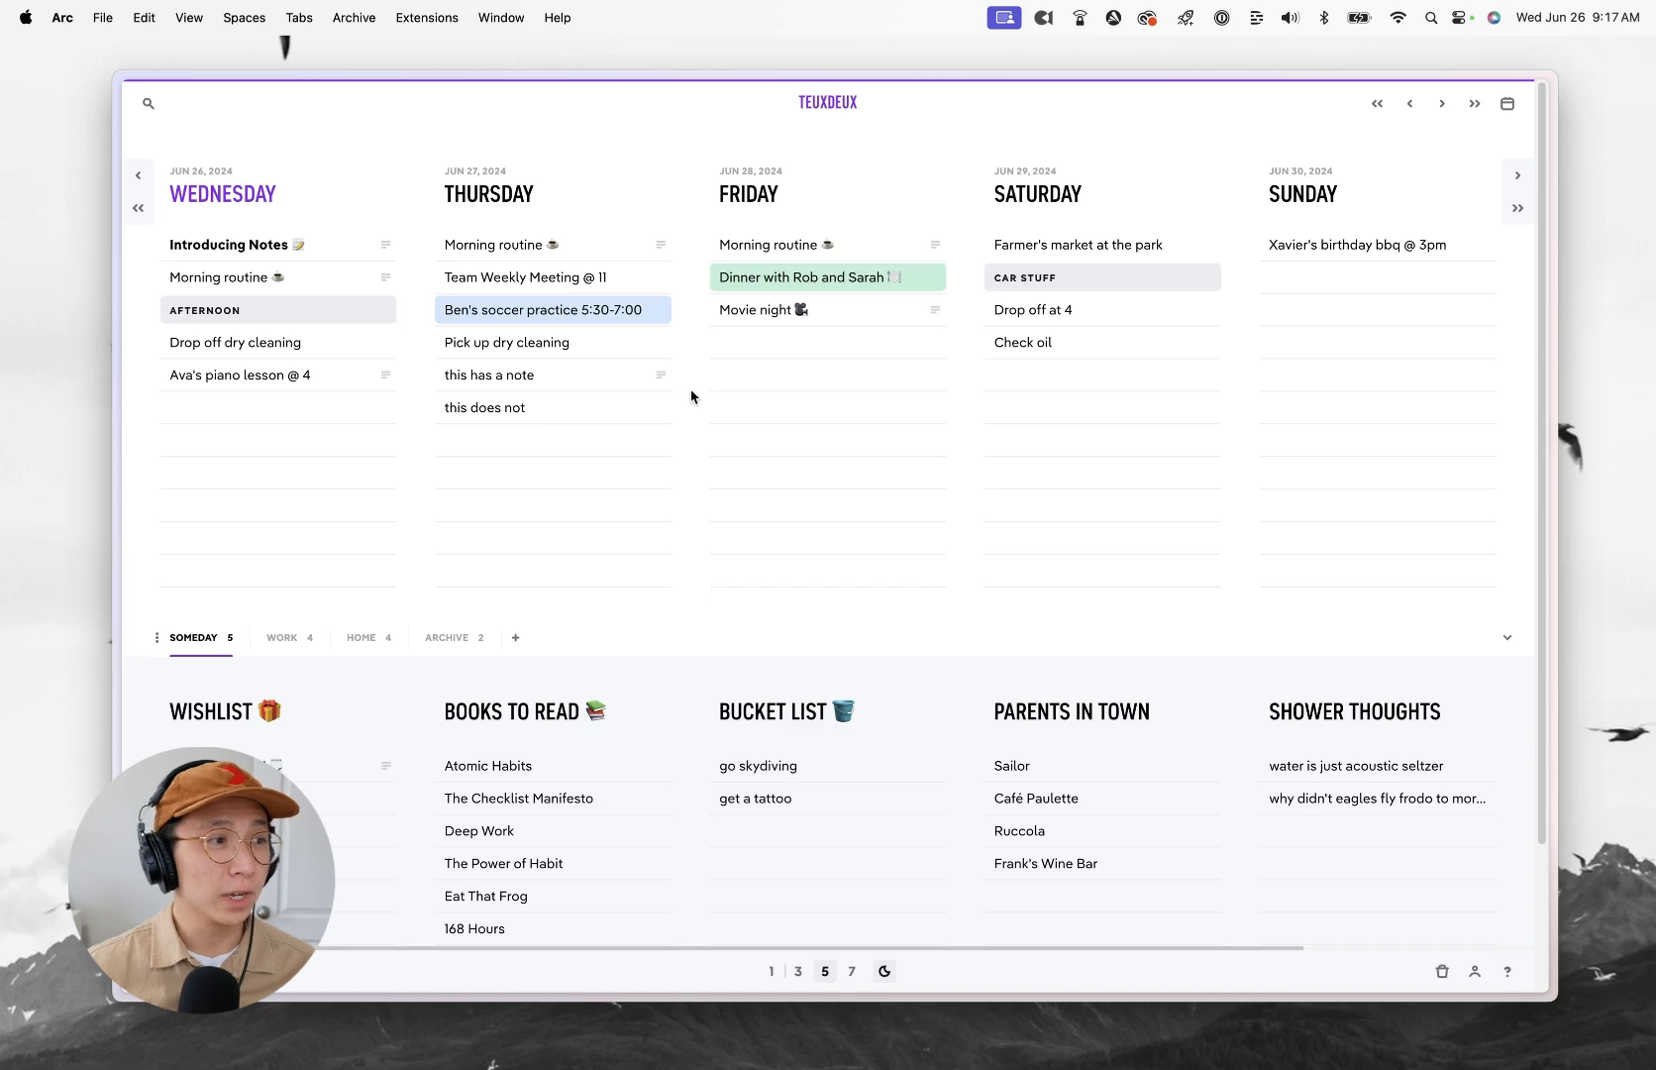
mouse_move(553, 376)
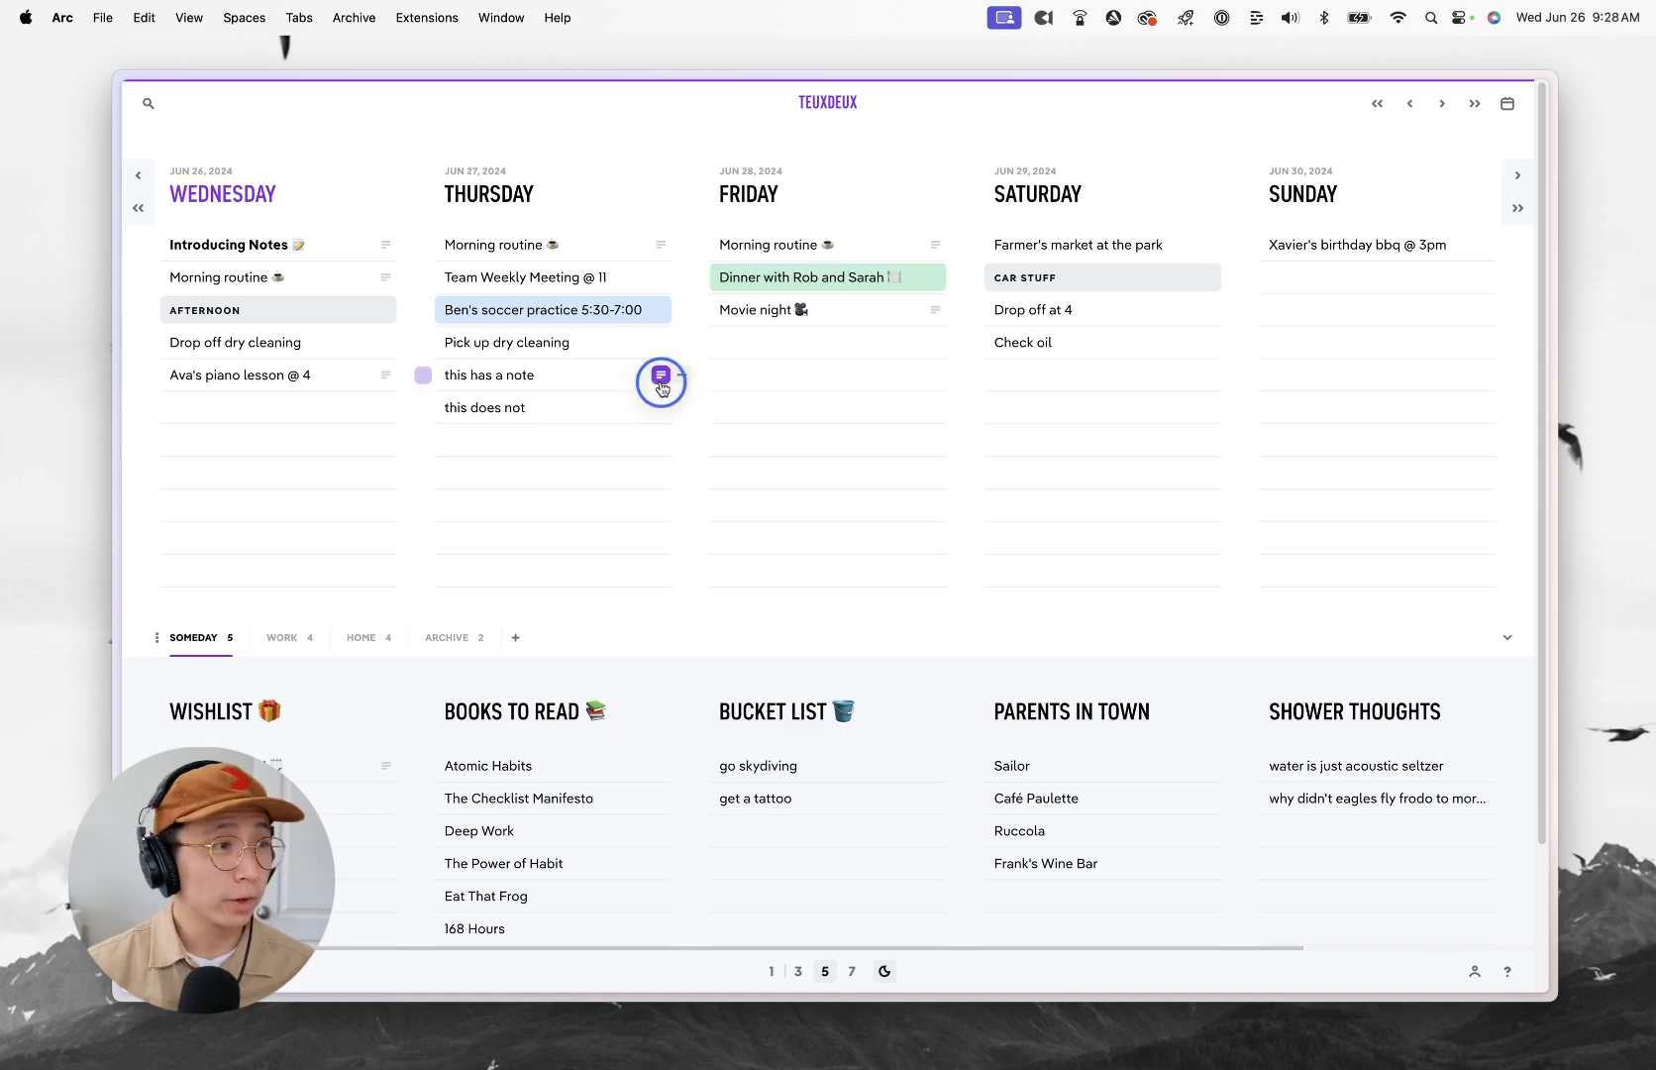
left_click(660, 374)
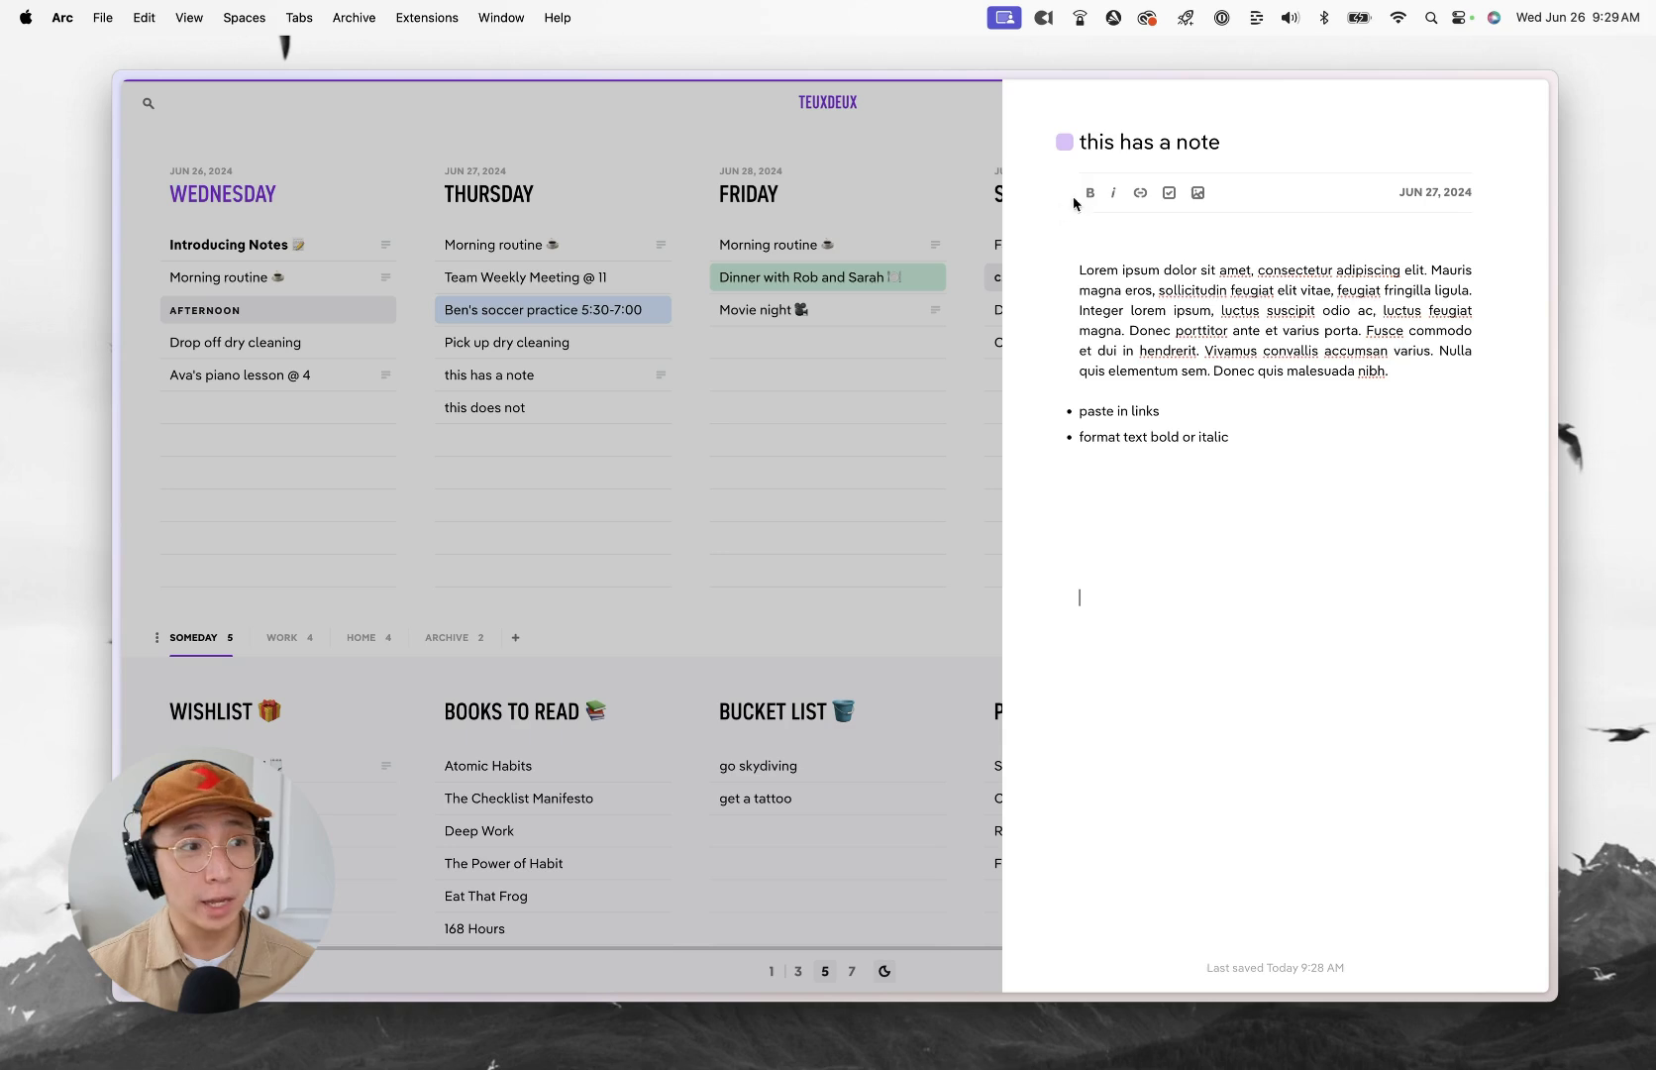
left_click_drag(1162, 410, 1077, 410)
left_click(1140, 445)
type("teuxdeux.com")
left_click(1271, 452)
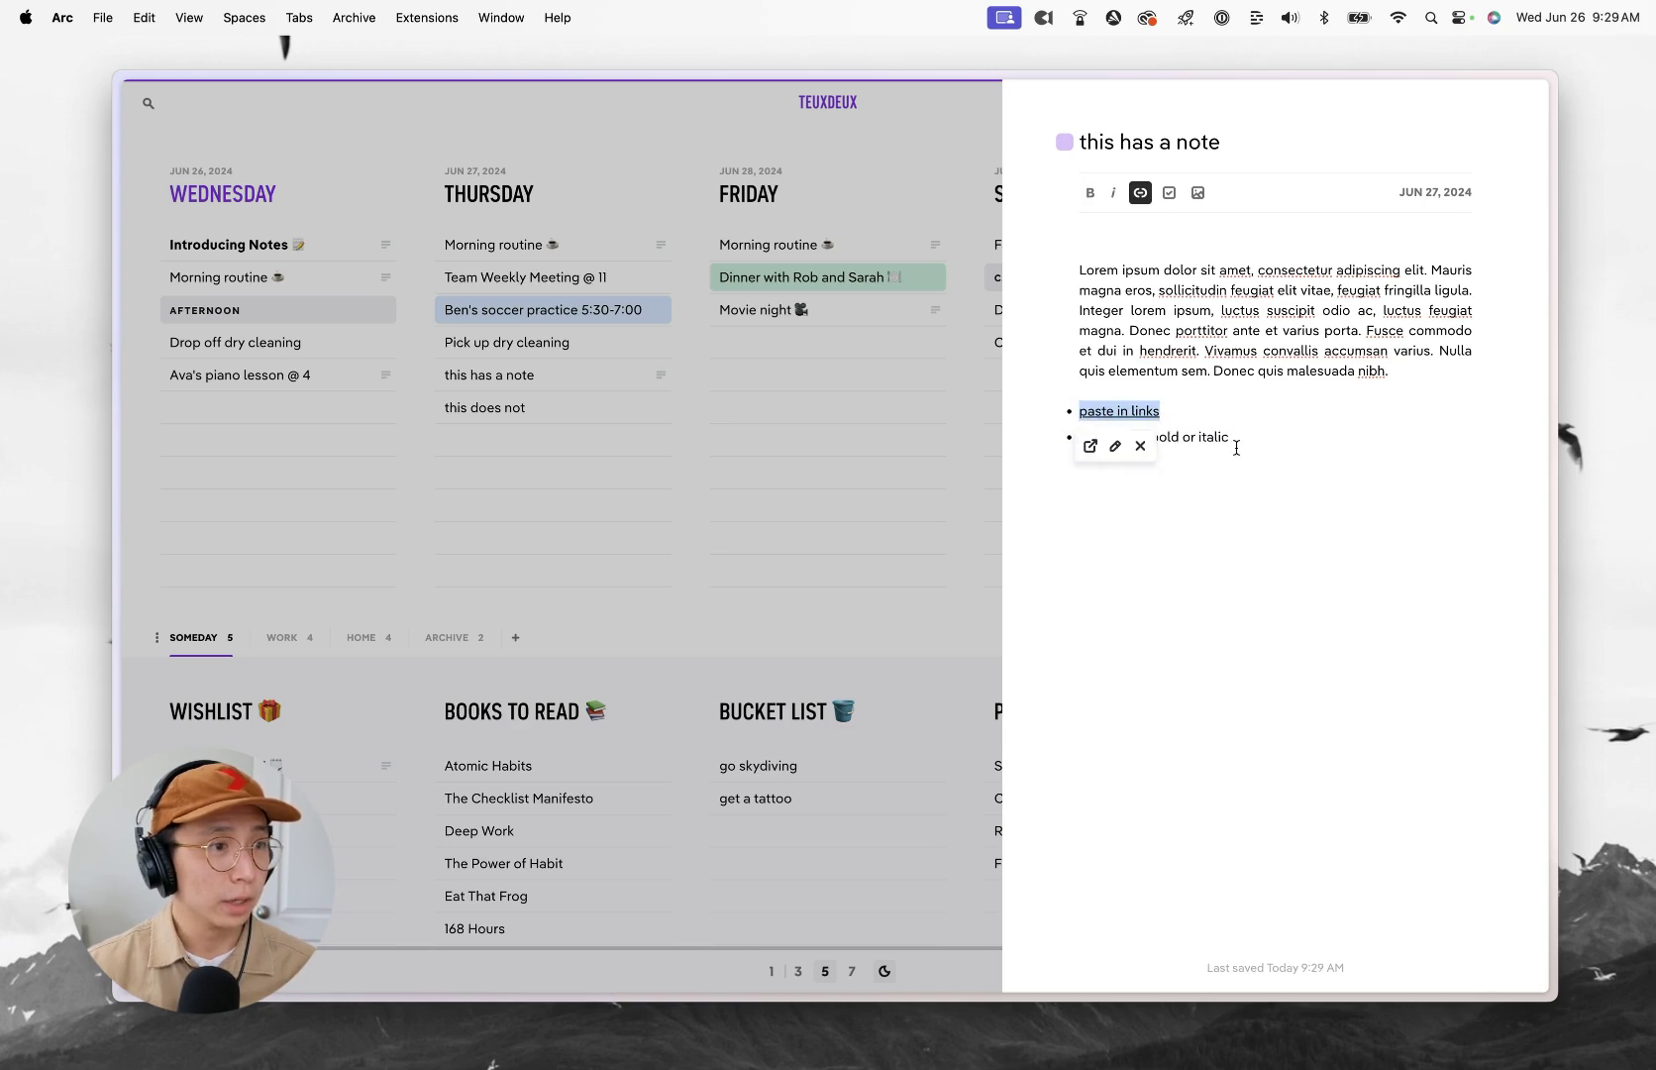
Step: Make the word 'bold' bold and the word 'italic' italic
double_click(1166, 437)
key("super+b")
double_click(1213, 437)
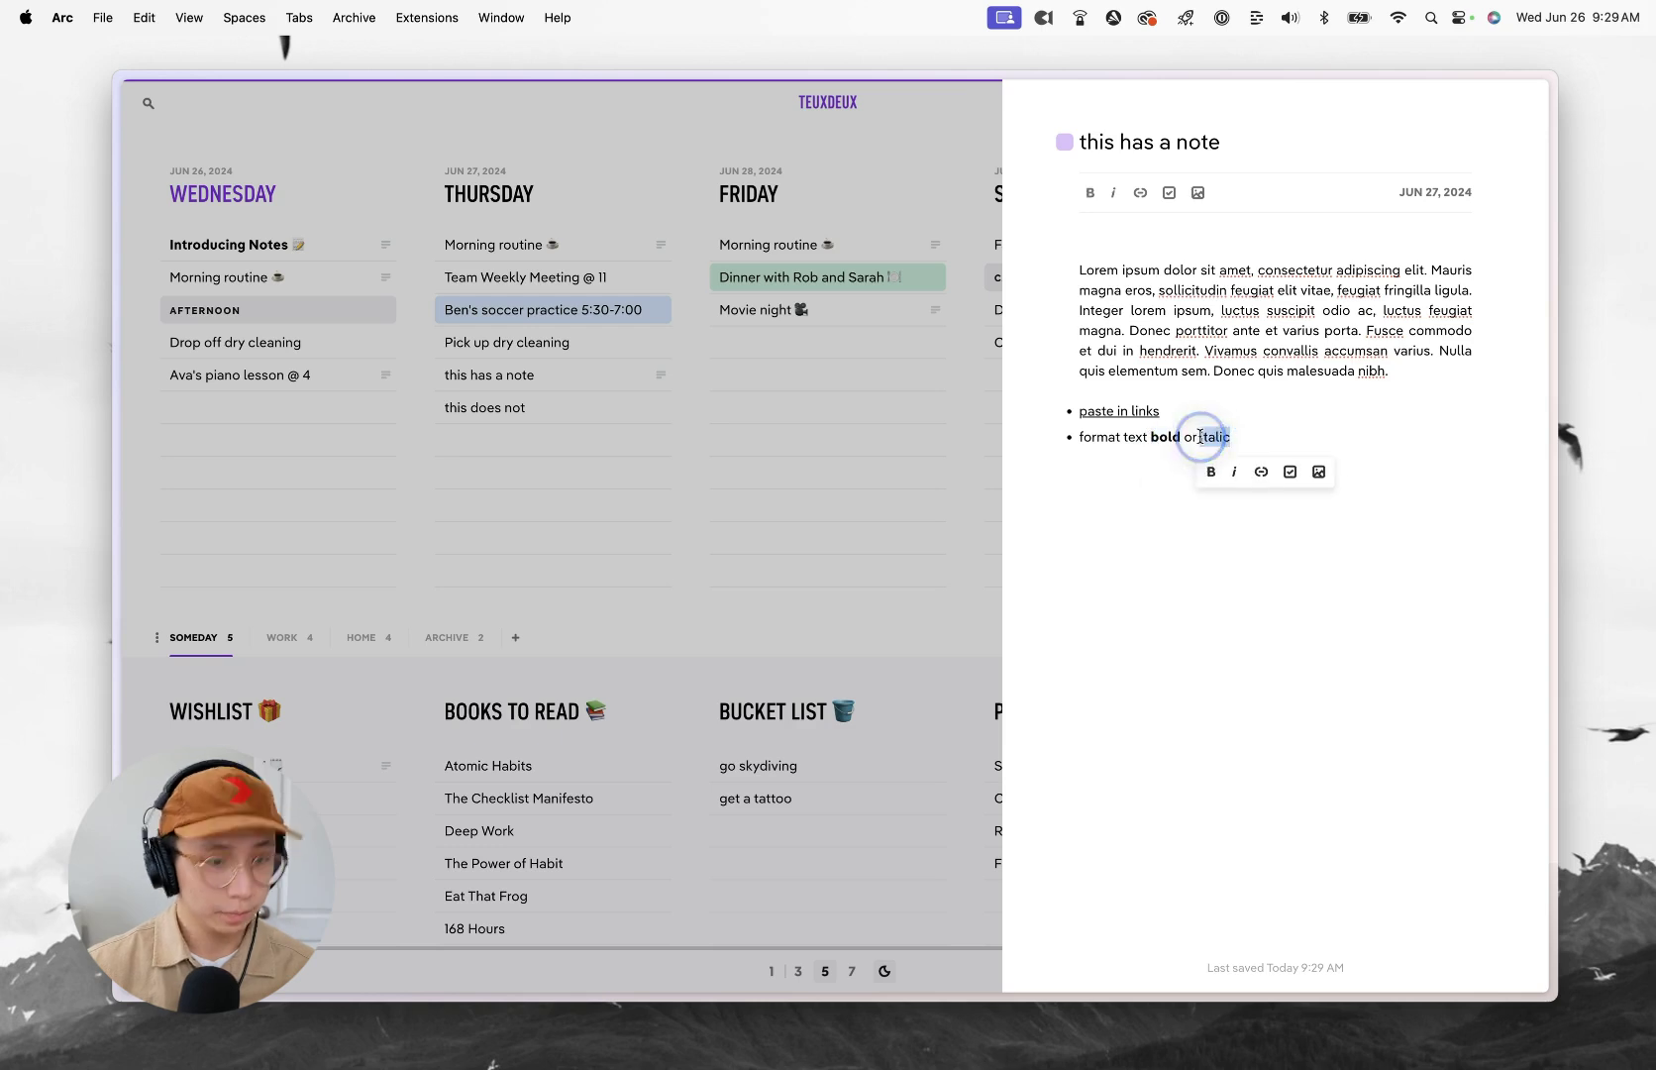
key("super+i")
left_click(1244, 435)
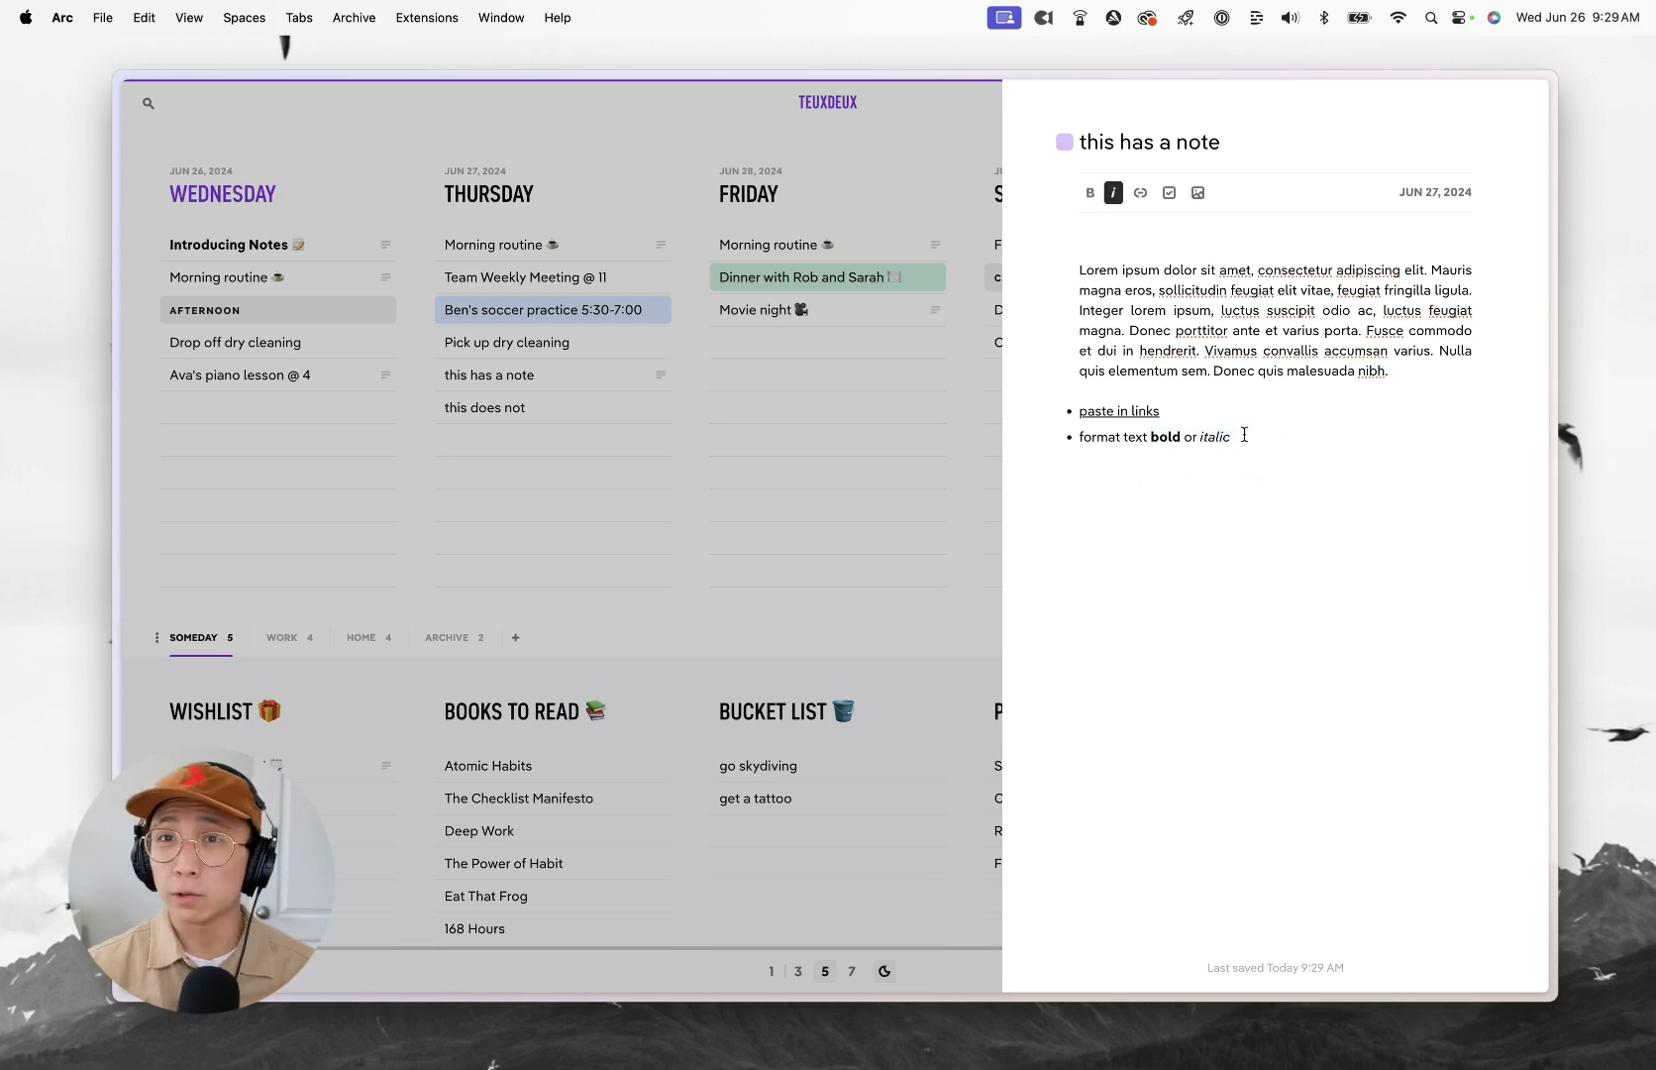
Step: Insert the wonky-cat image into the note
left_click(1198, 192)
left_click(207, 279)
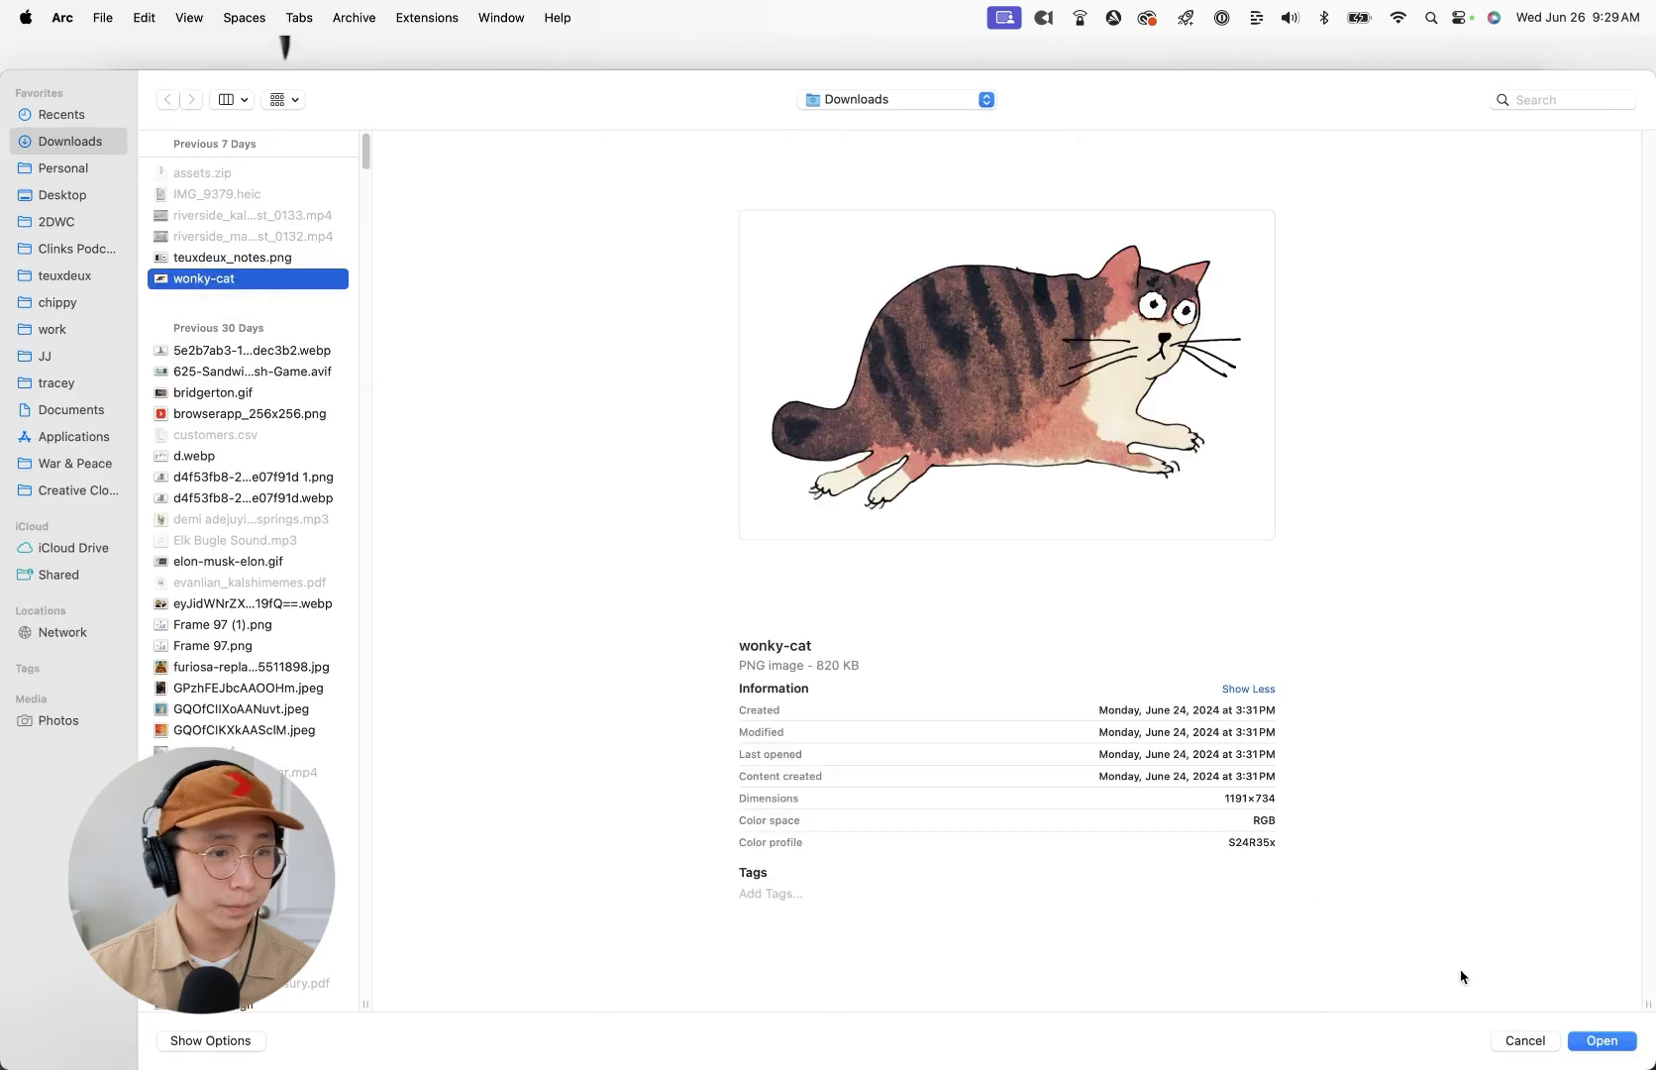
left_click(1601, 1040)
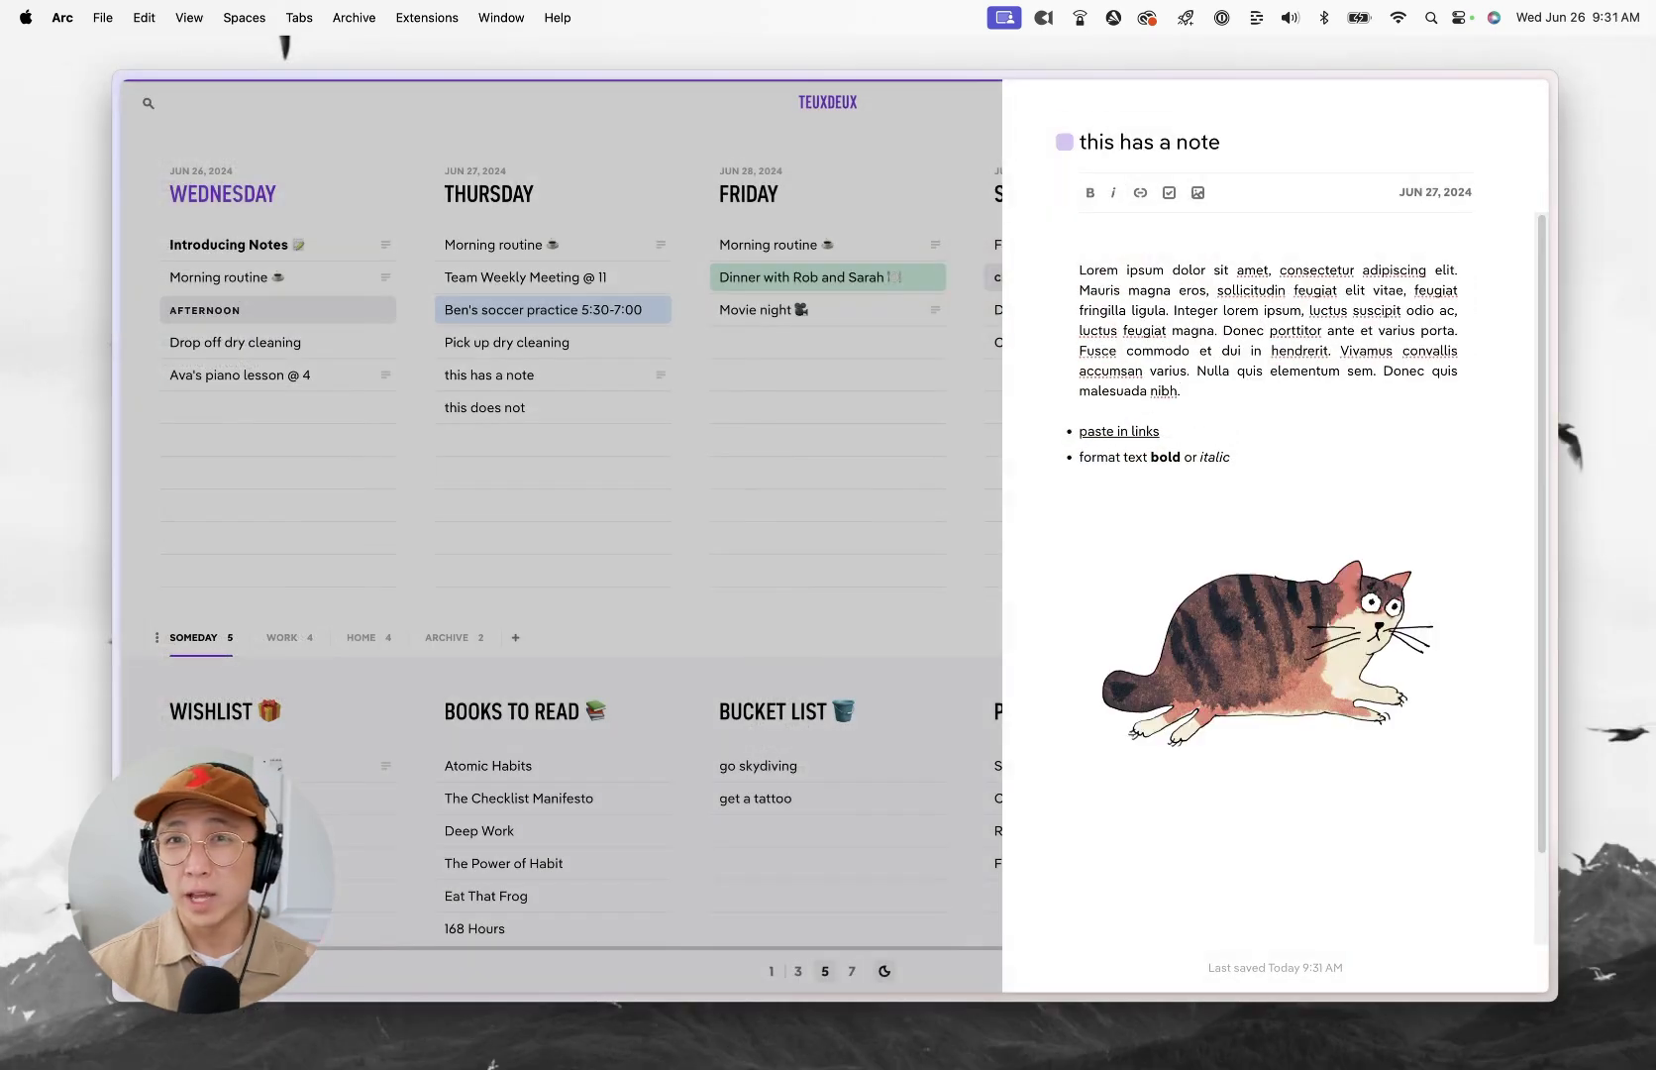
Step: Add the 'bulleted list' bullet line and a 'checklist' item, then tick the item off
key("Return")
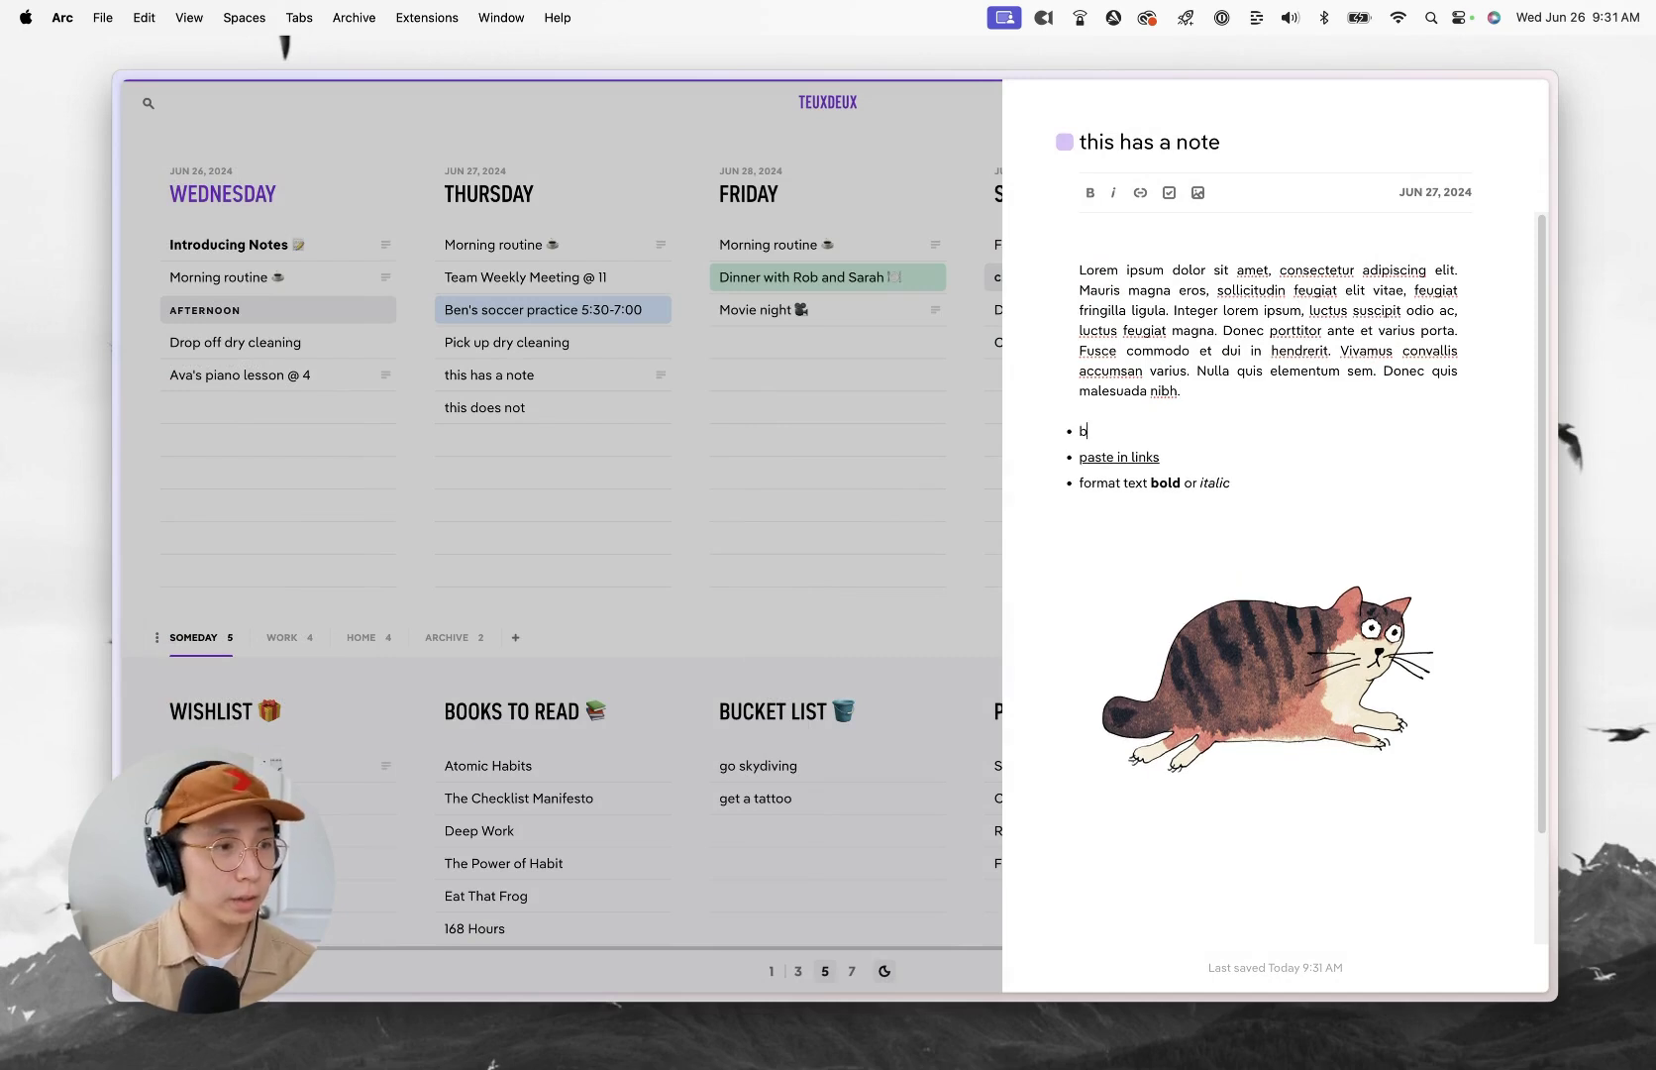
key("Return")
key("Return")
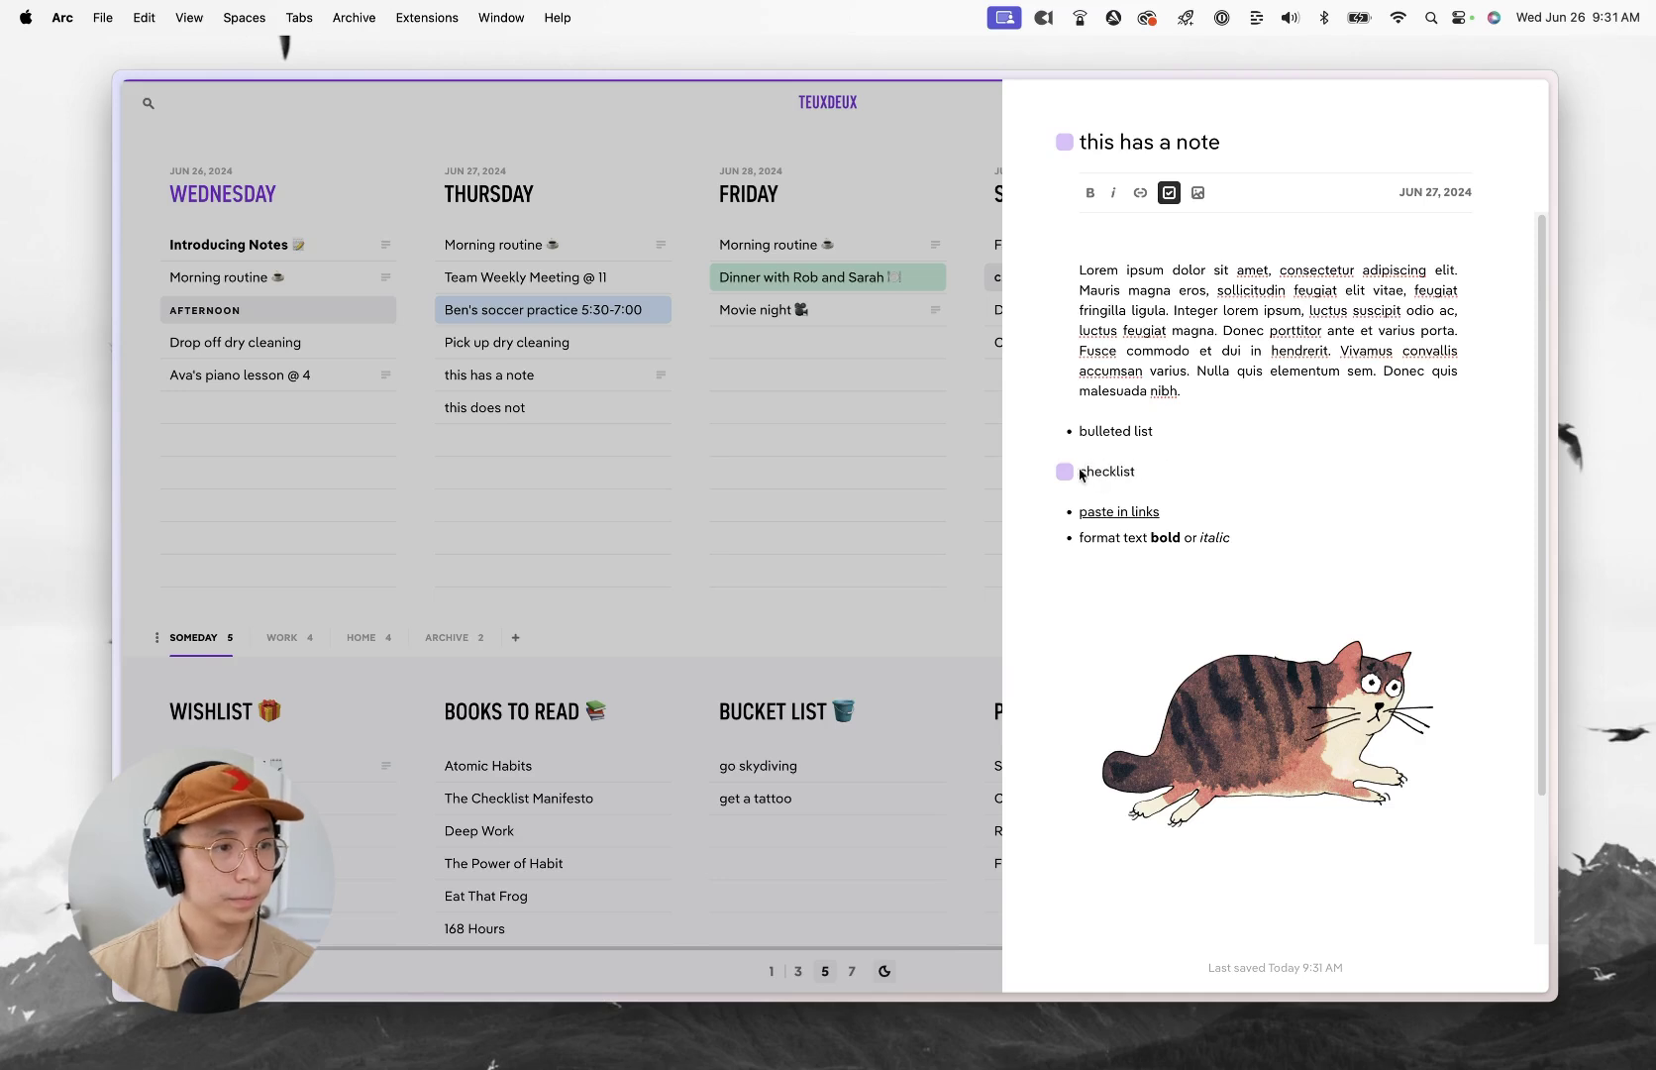
left_click(1066, 472)
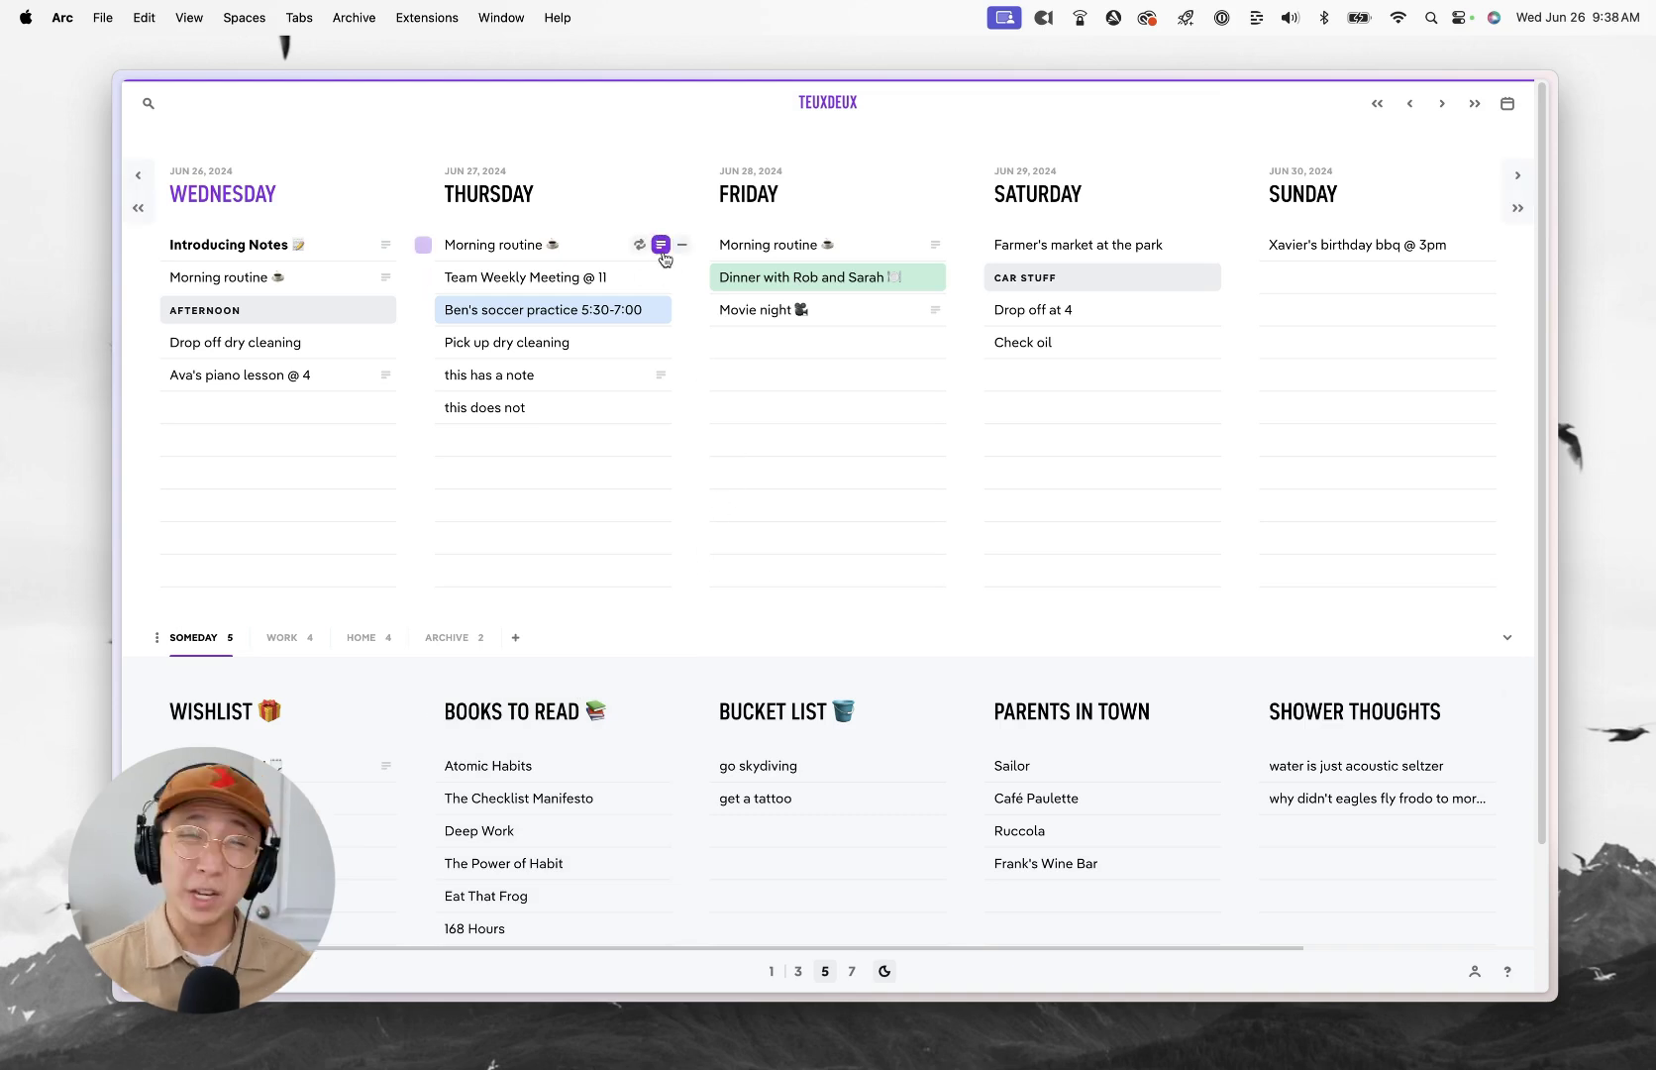
left_click(661, 244)
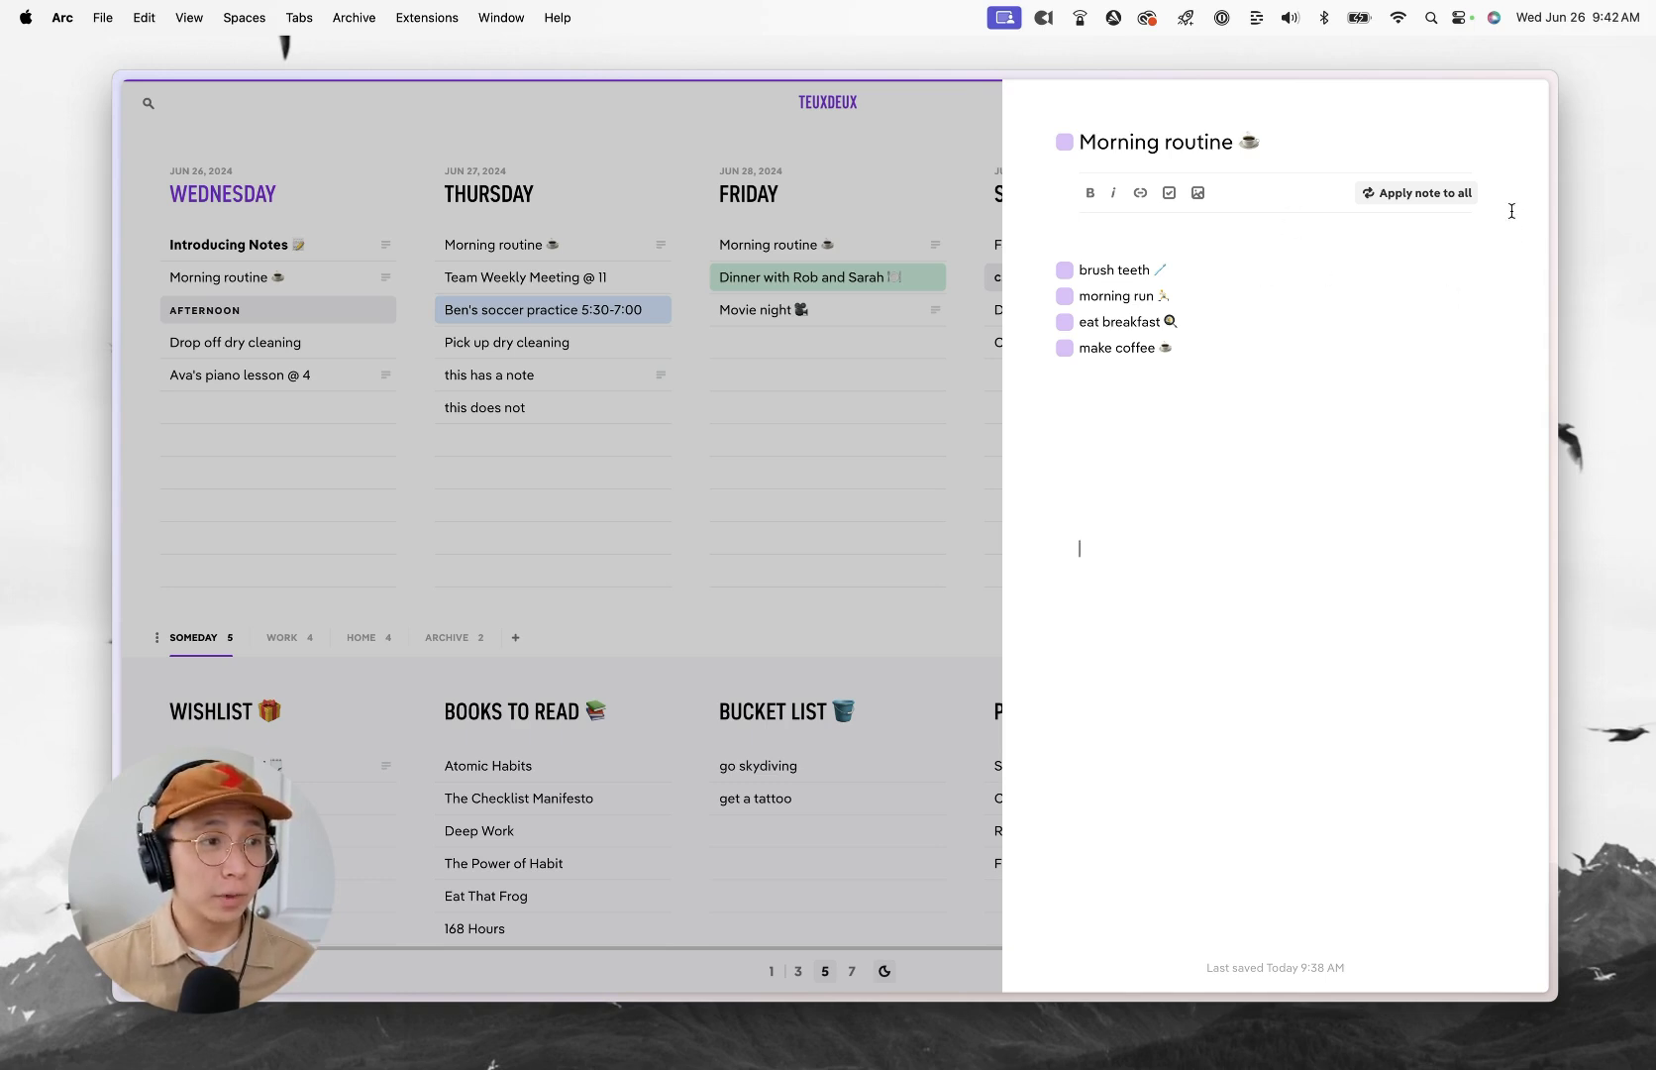
left_click(945, 388)
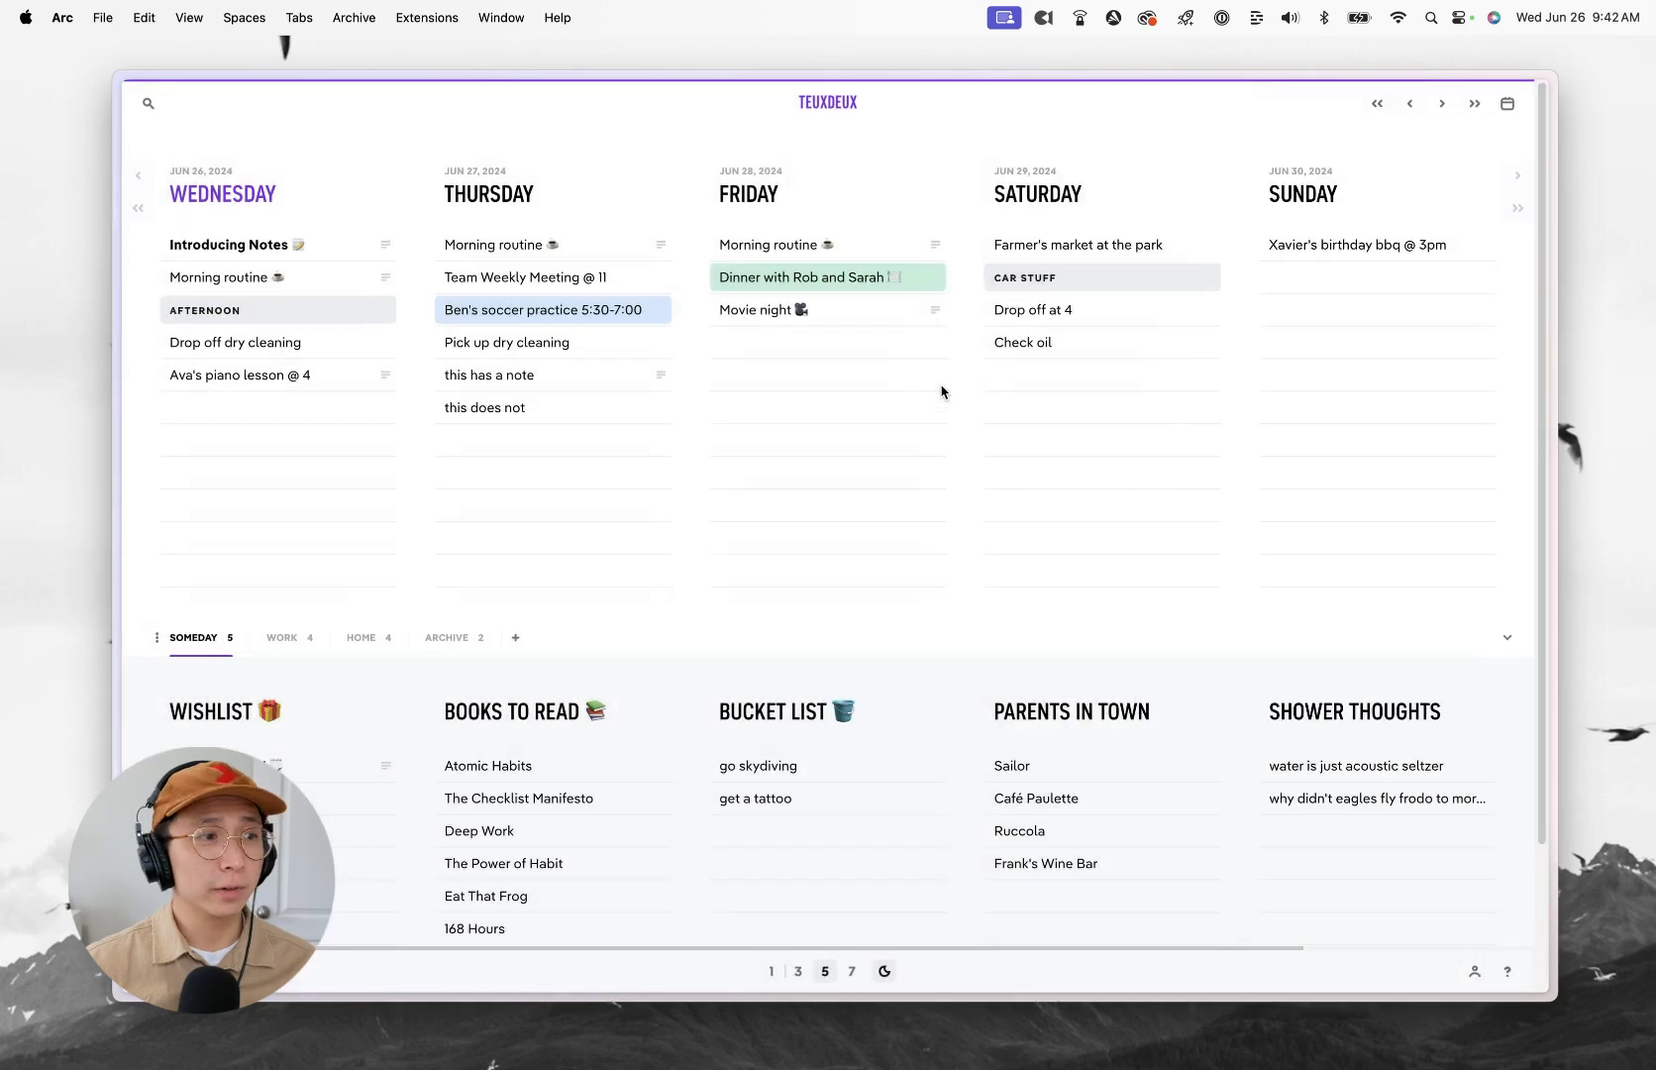
Step: Tick 'Arrival of a Train' in the Movie night checklist and update all tasks in the series
left_click(935, 311)
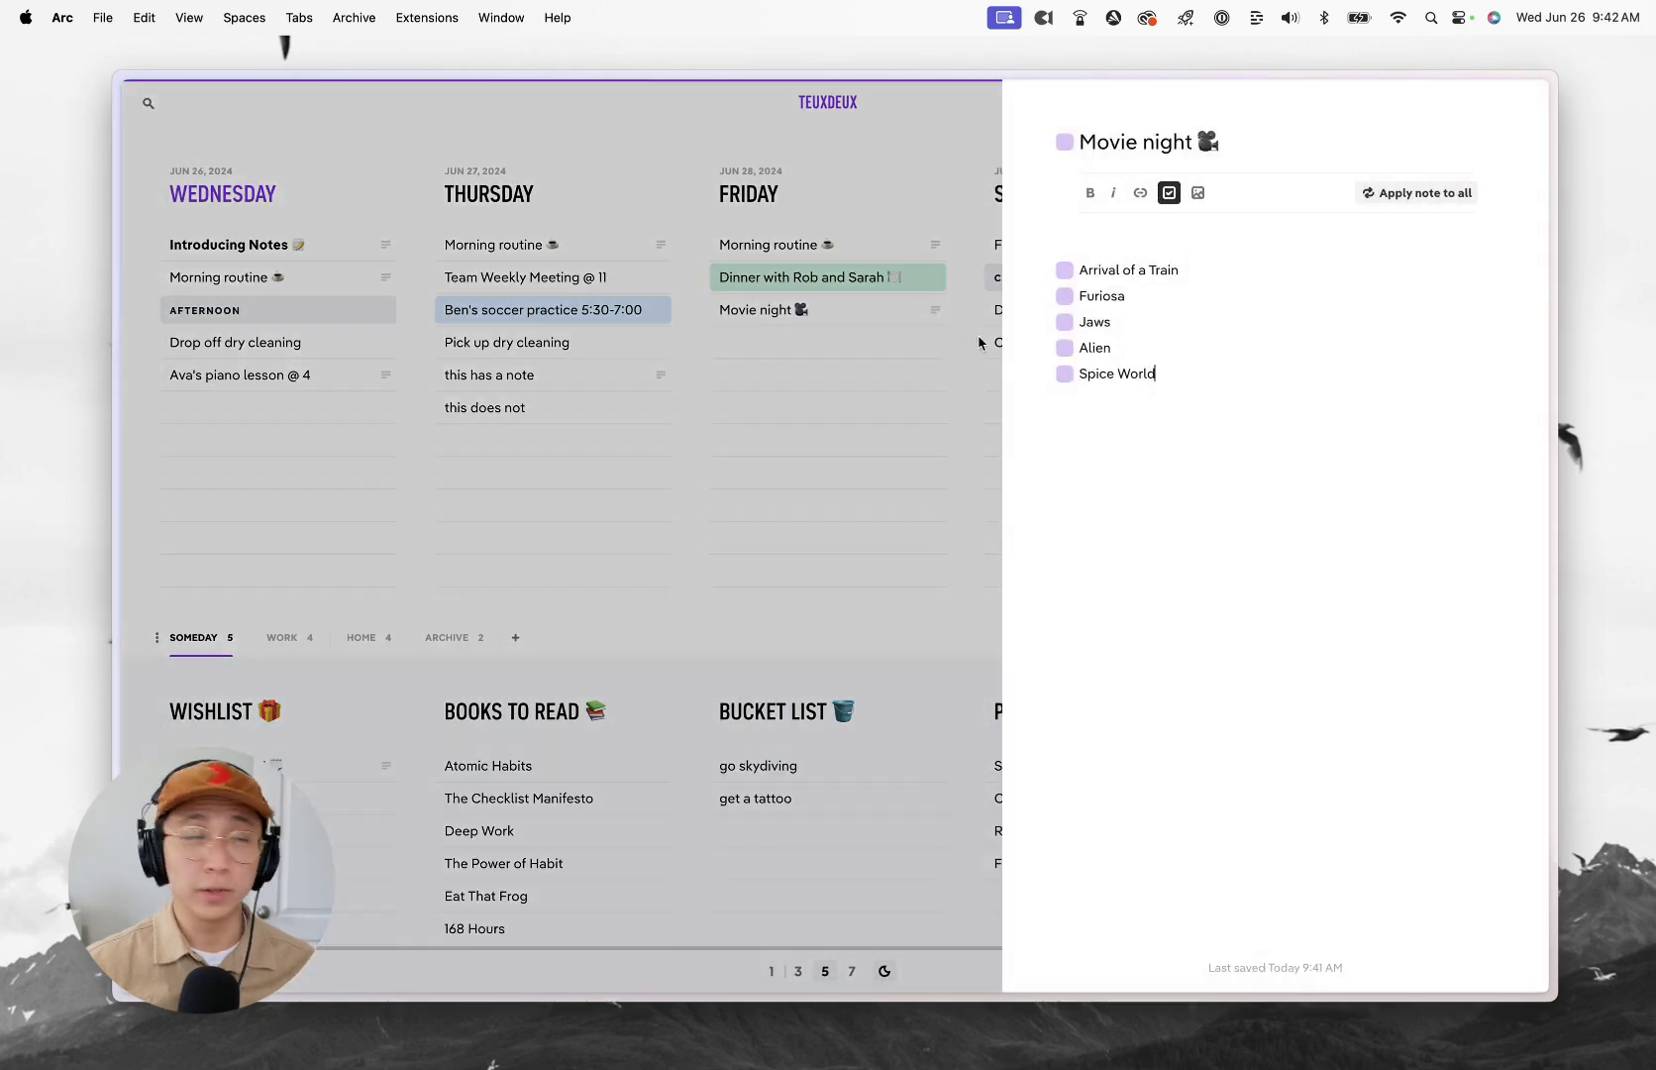
left_click(1065, 271)
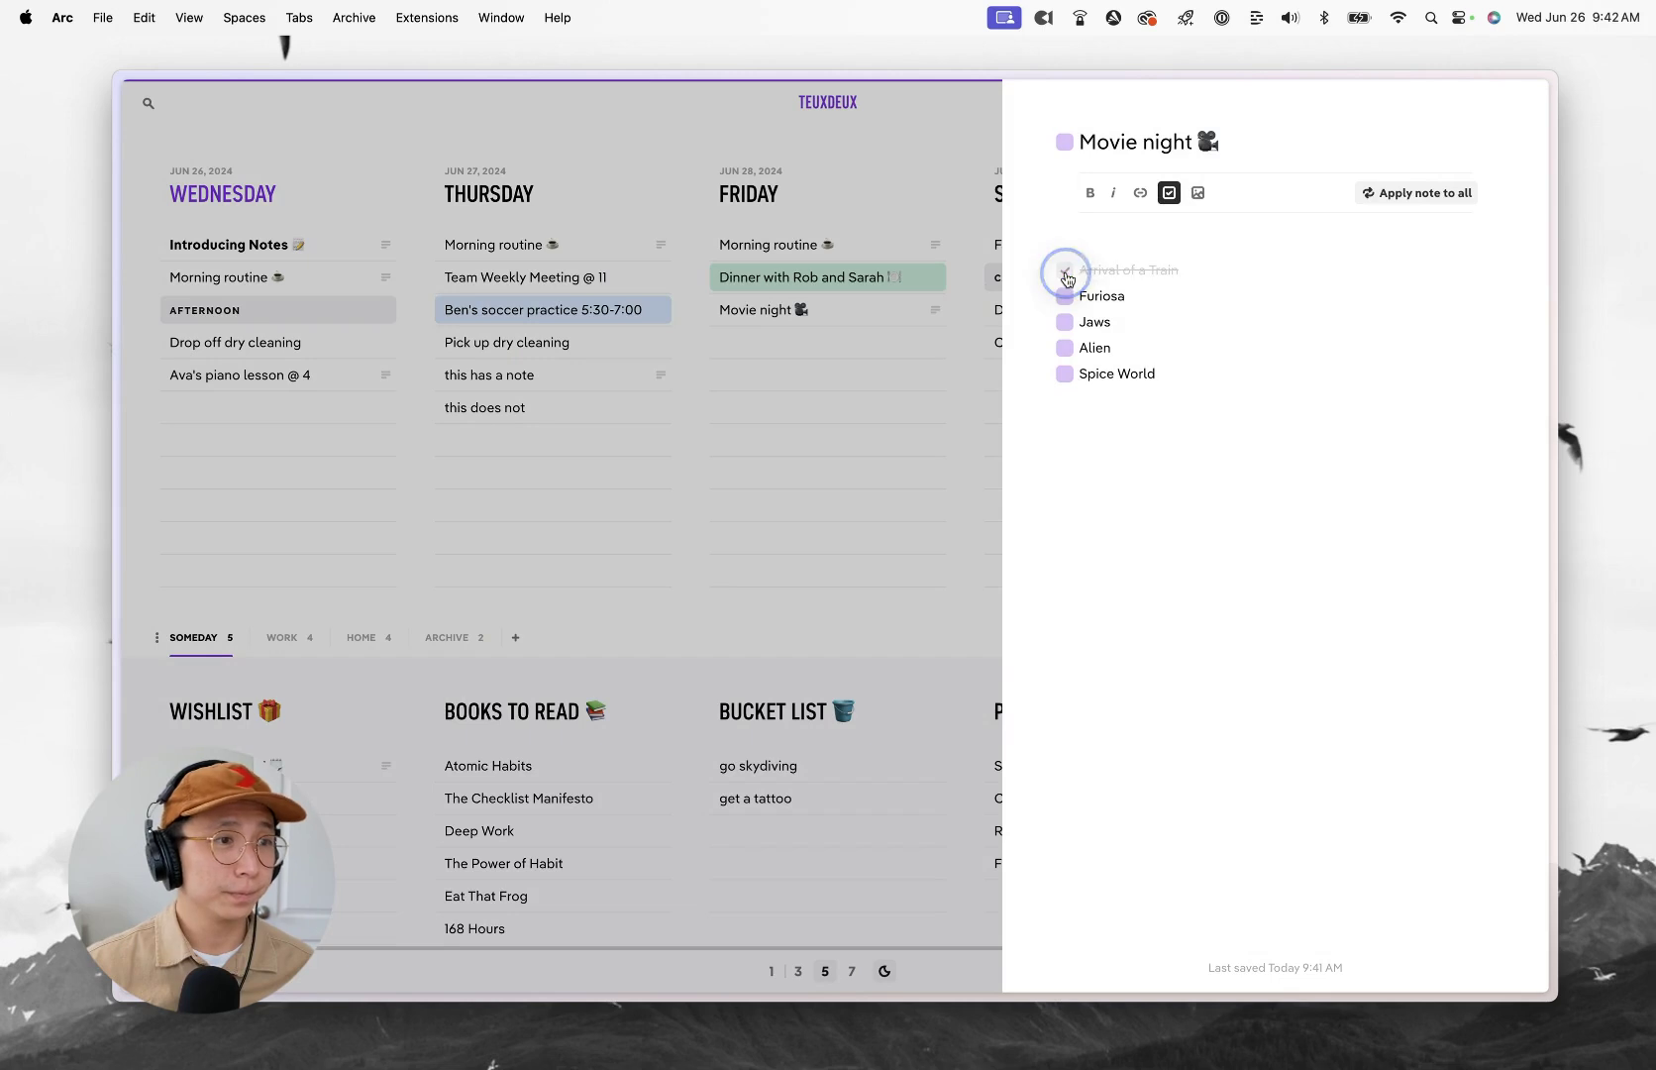
left_click(1416, 192)
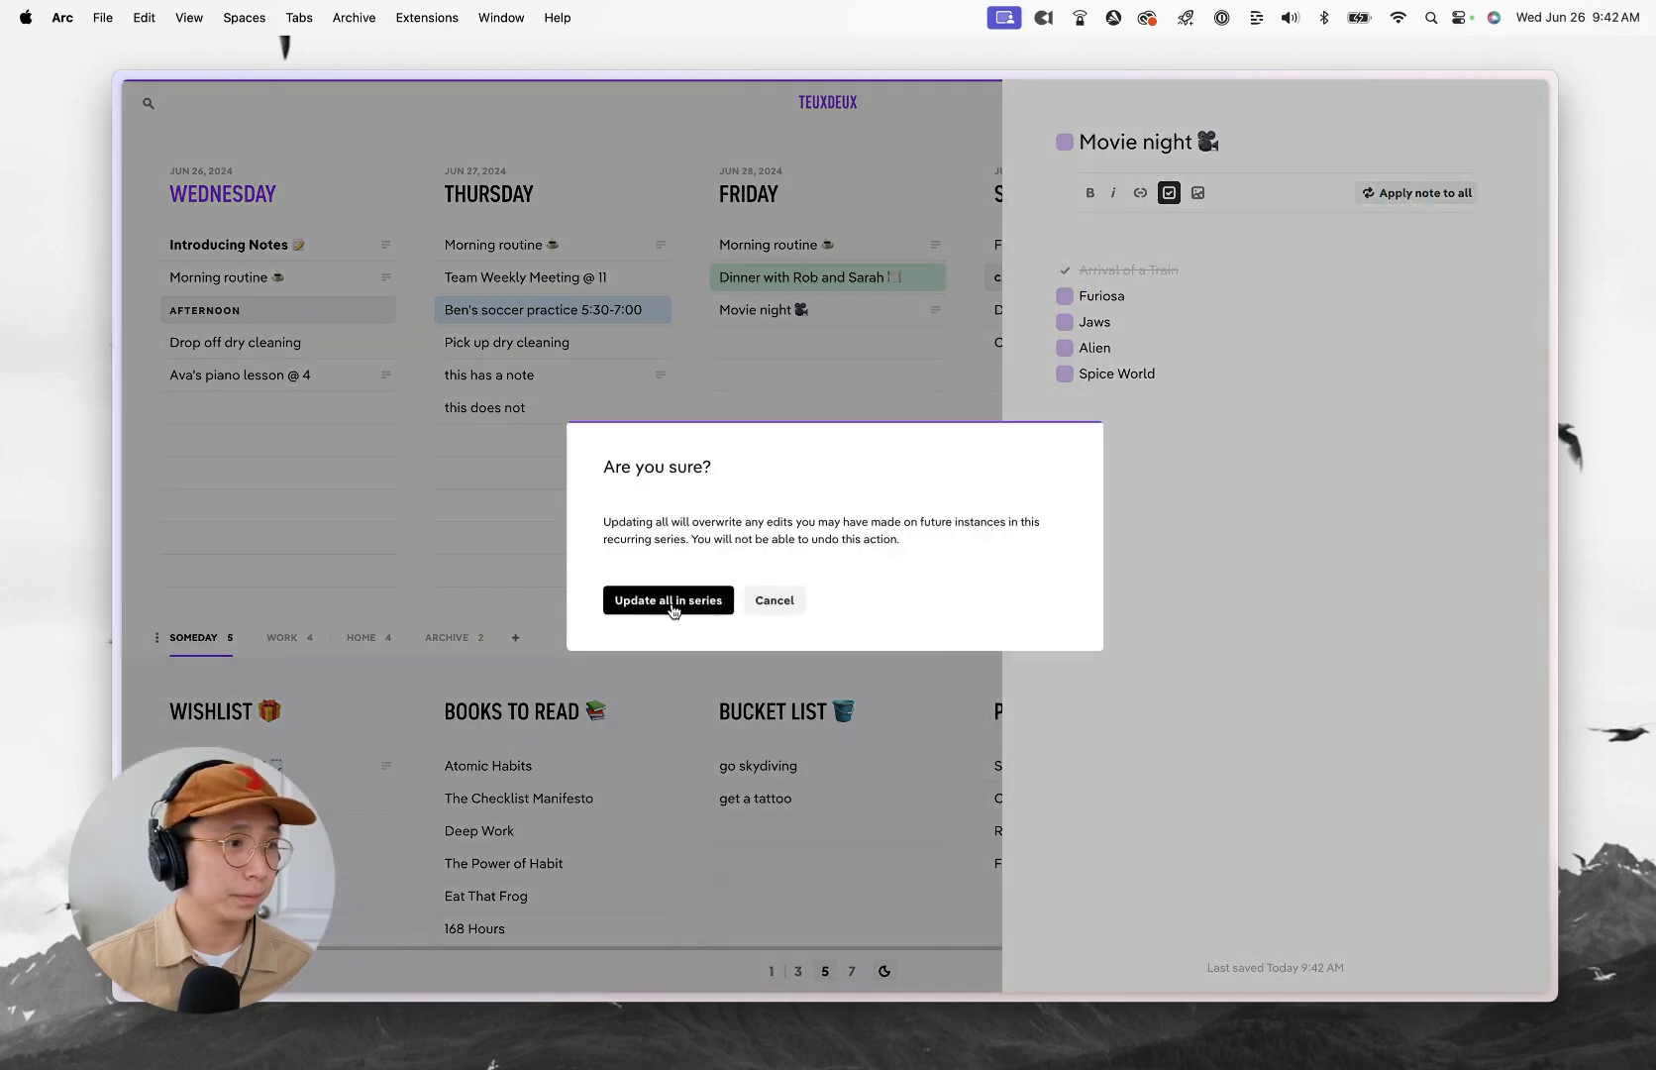
left_click(667, 599)
left_click(697, 582)
mouse_move(278, 278)
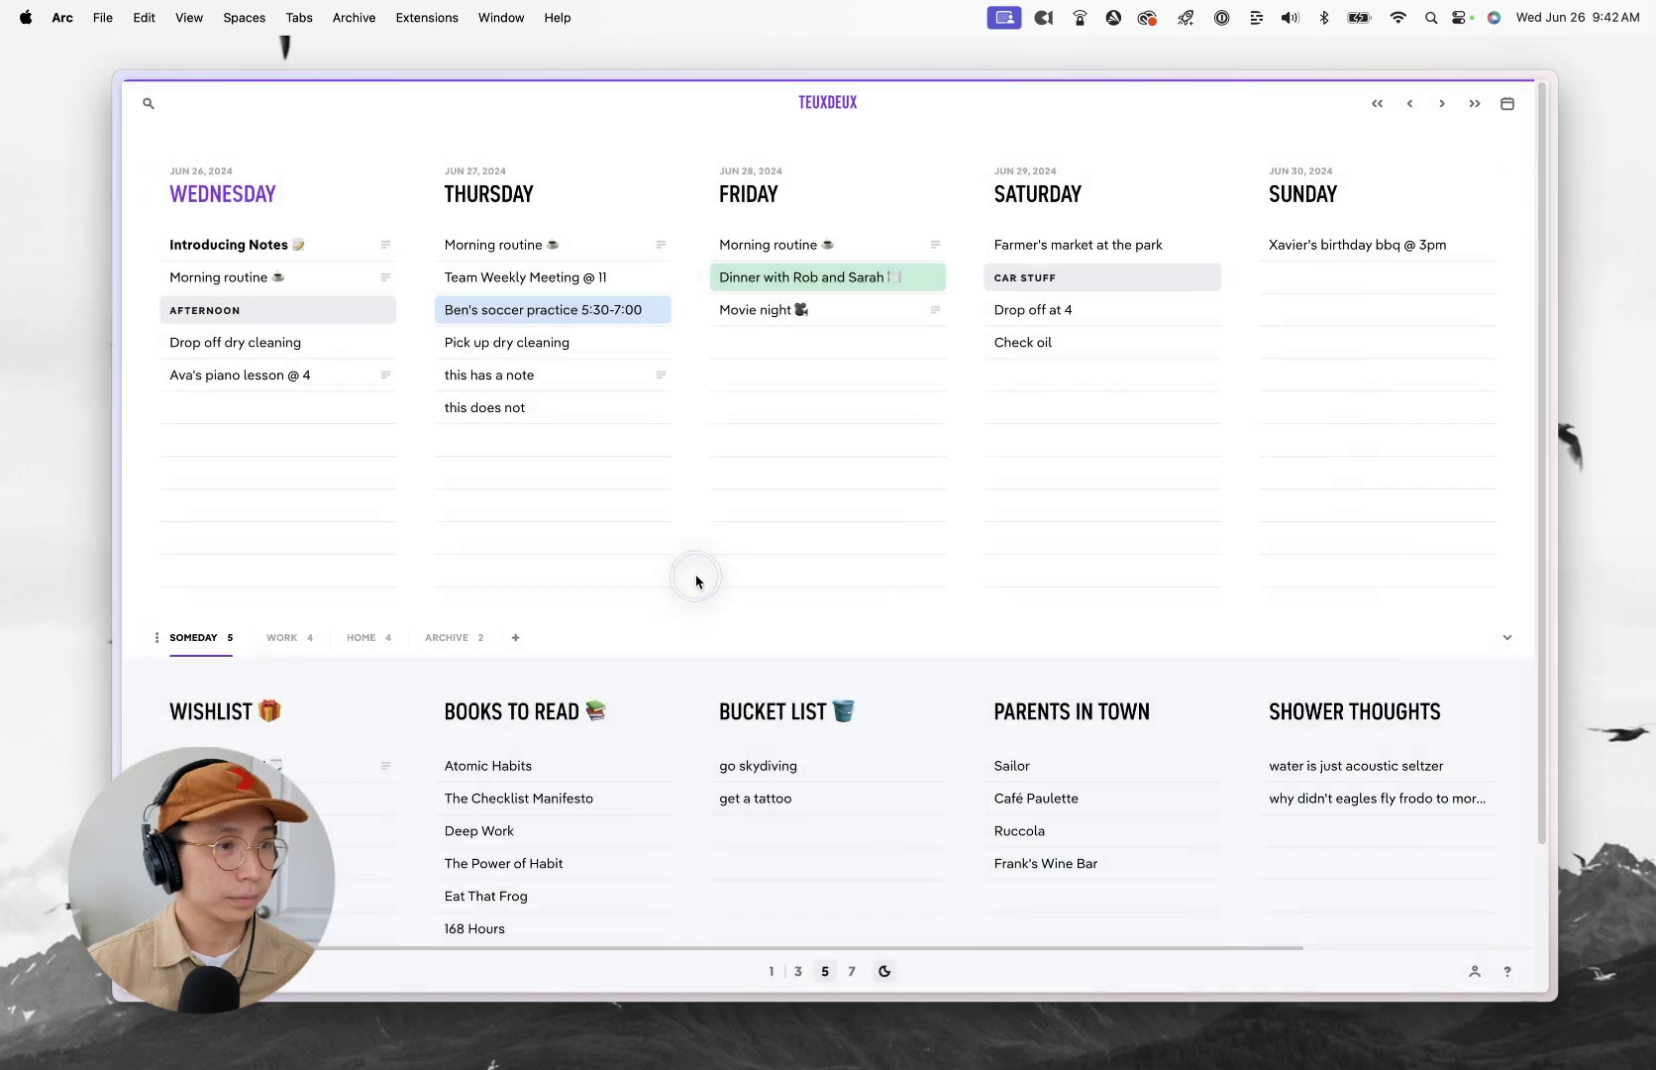
Step: Dismiss the Jun 24 rolled-over checklist in the Morning routine note and close the note
left_click(389, 277)
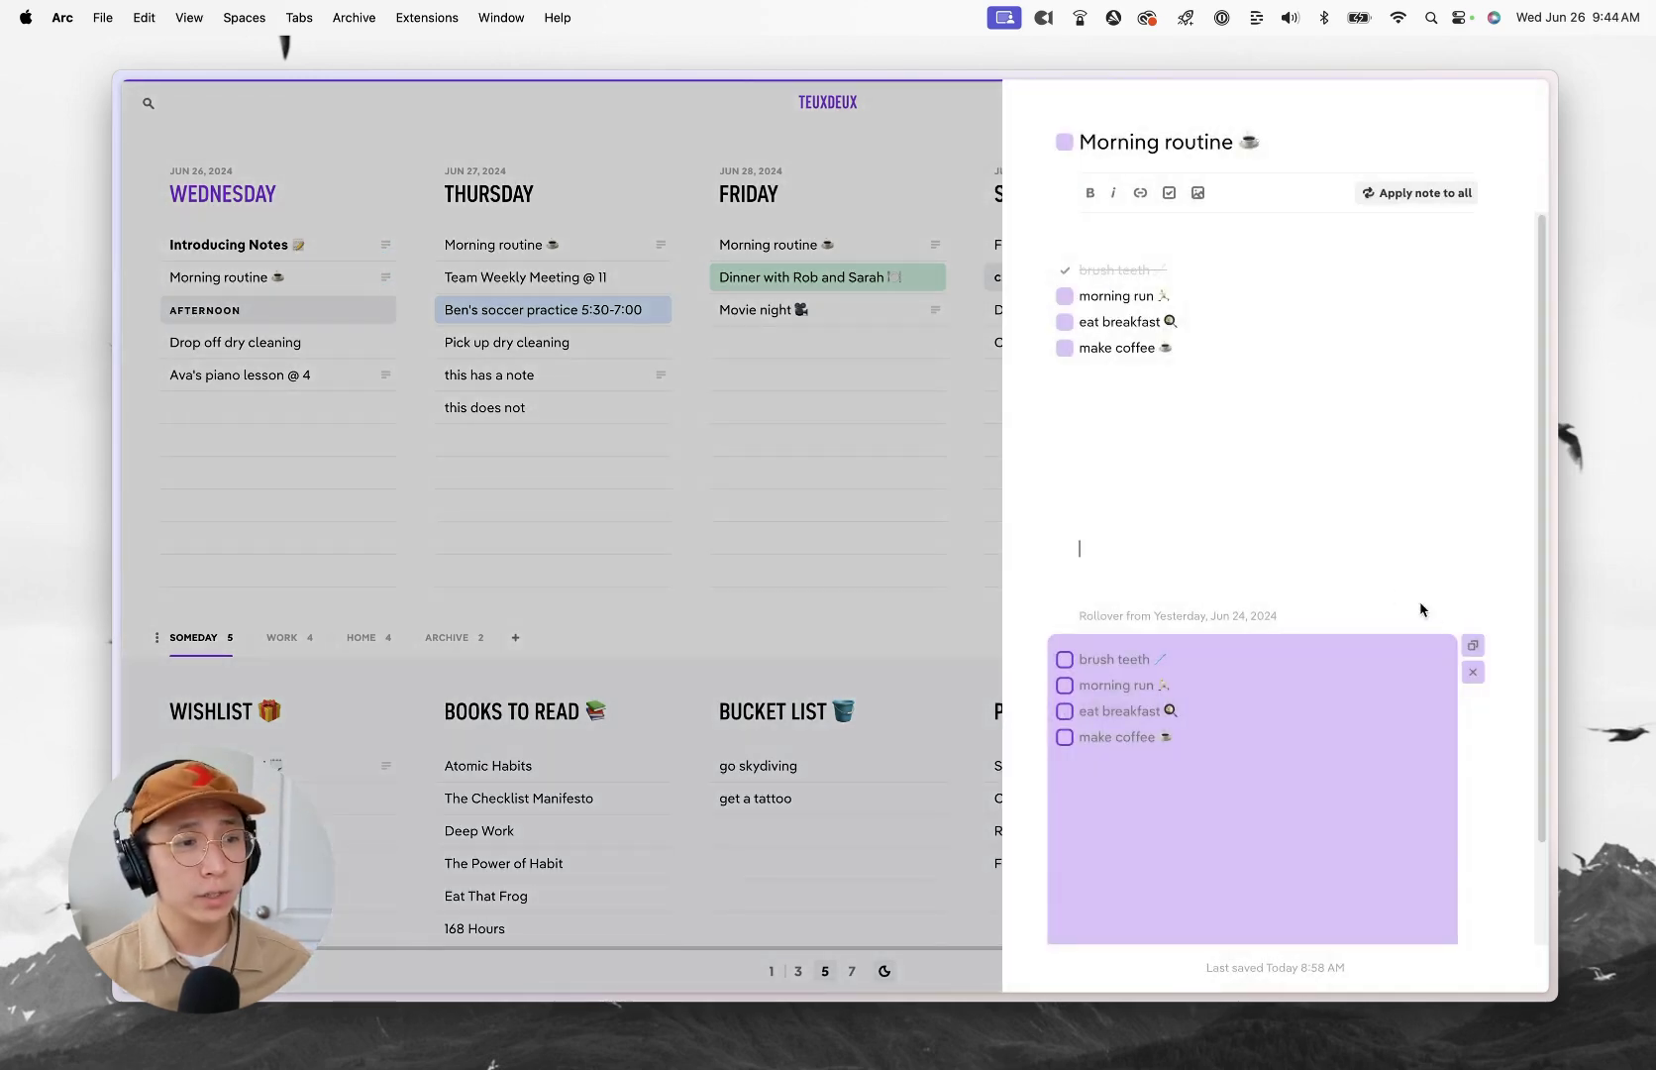
left_click(1471, 644)
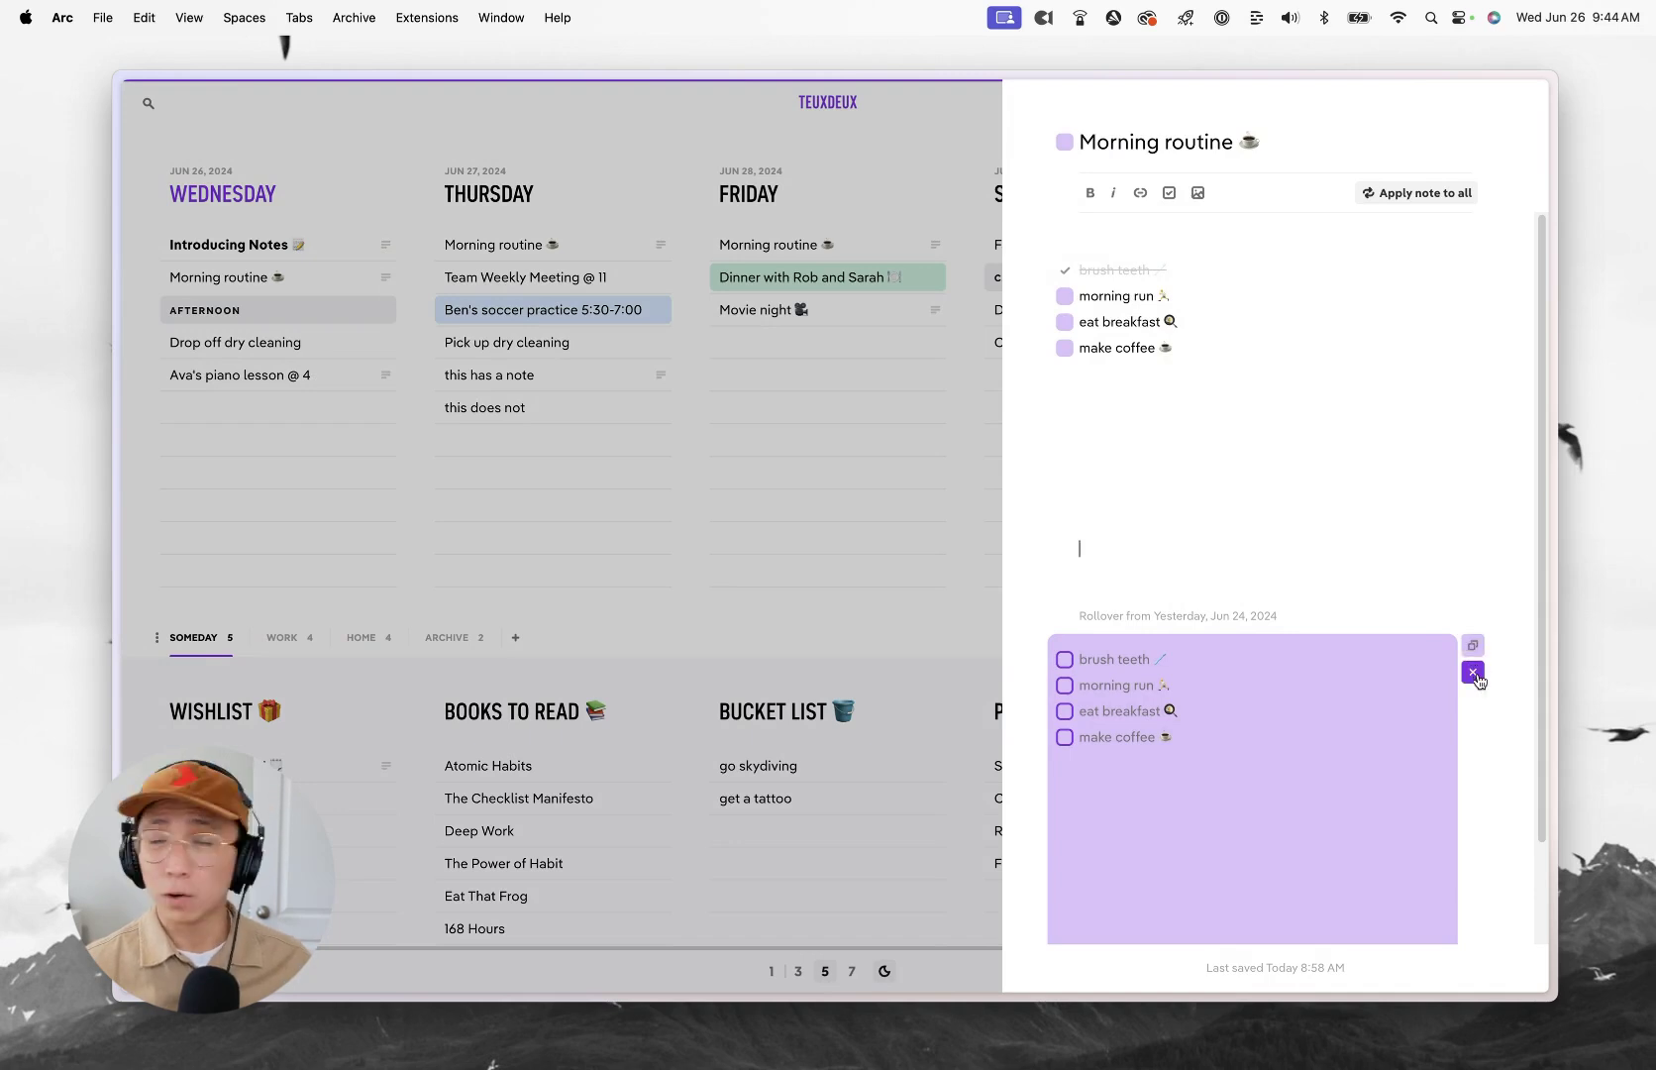
left_click(1472, 671)
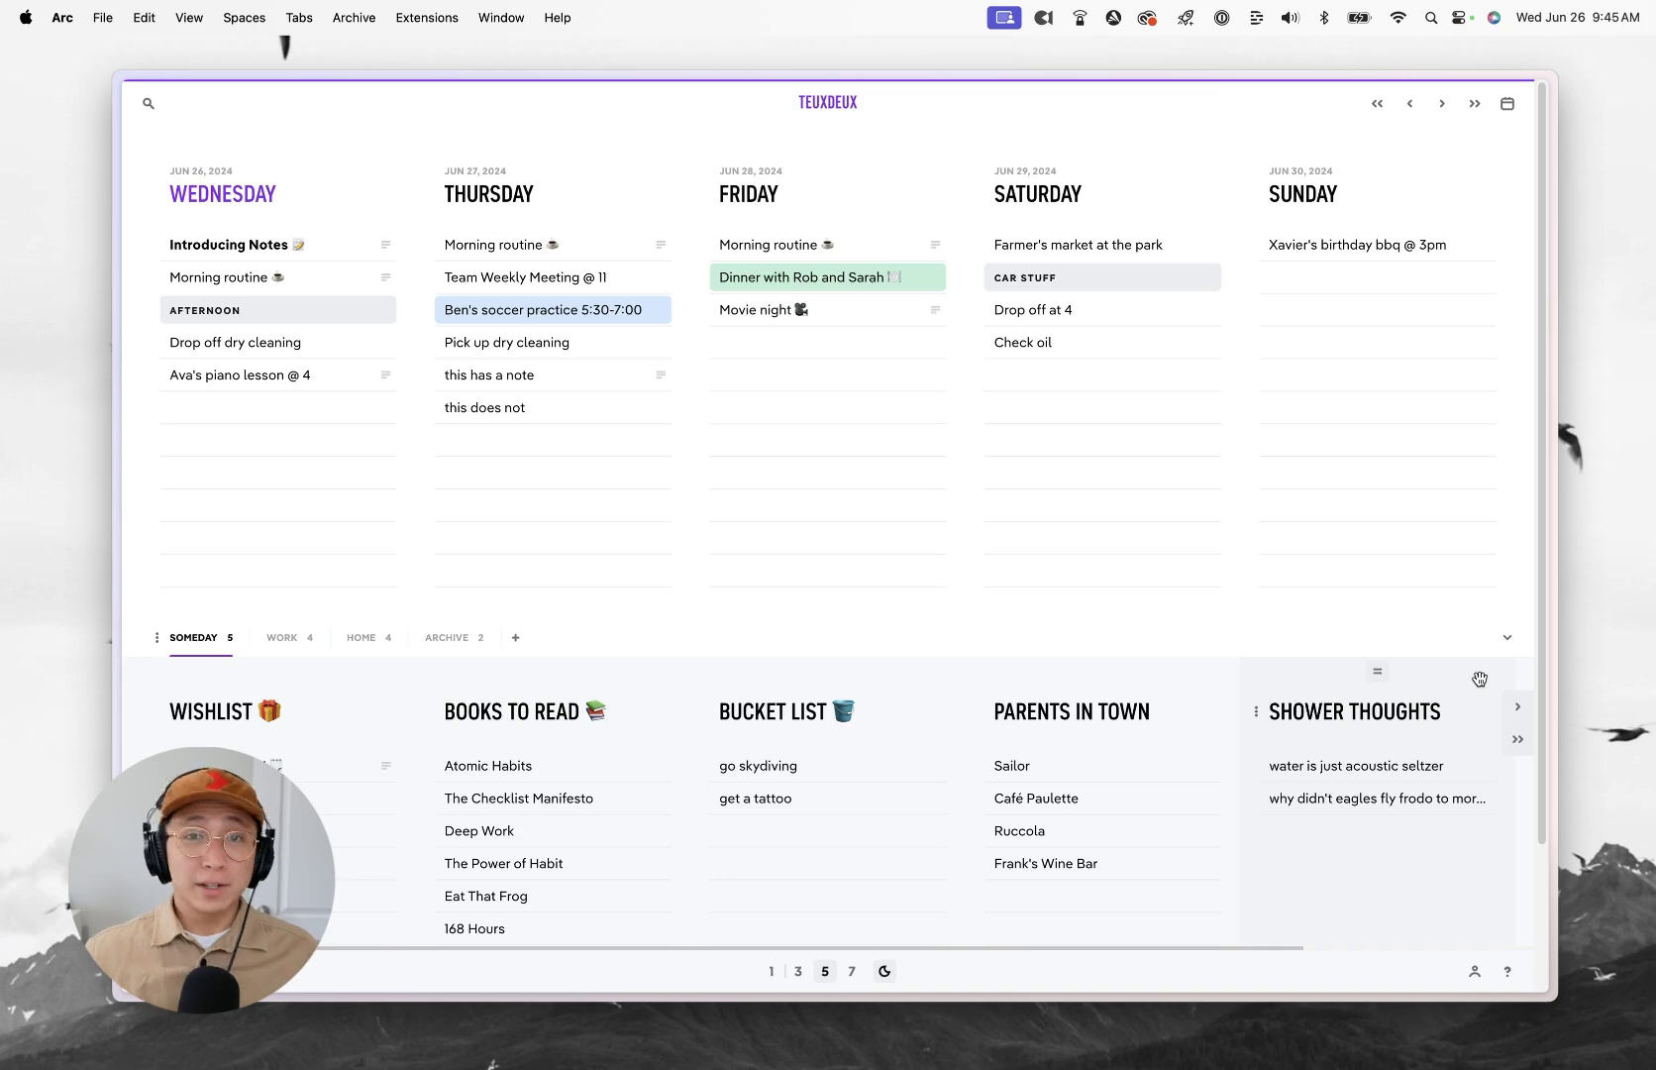